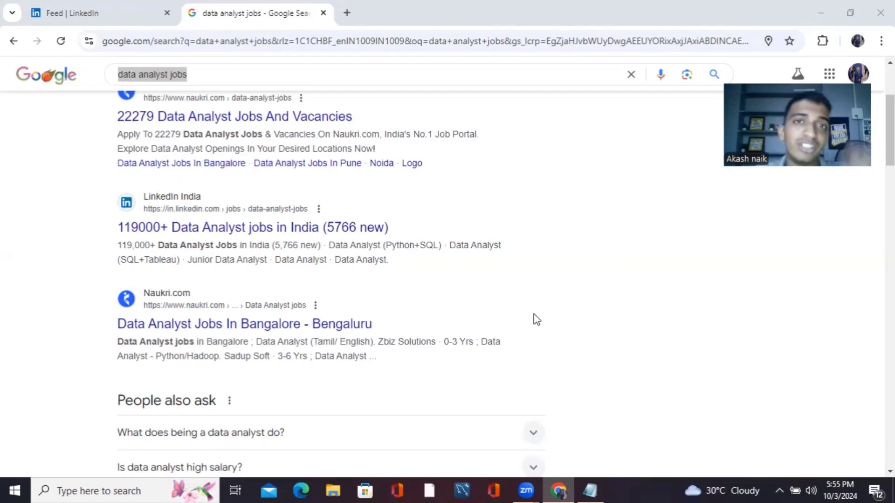
Search LinkedIn for 'data analyst jobs' and narrow the results to the Jobs filter
click(106, 11)
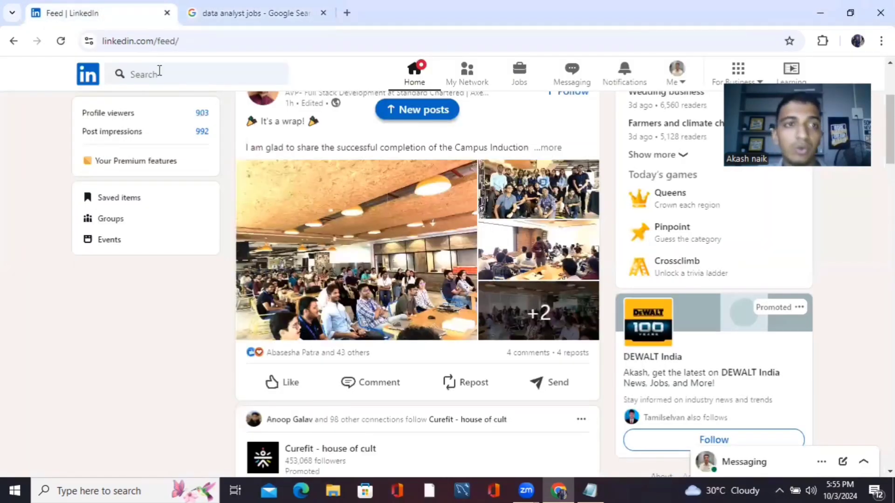
click(159, 71)
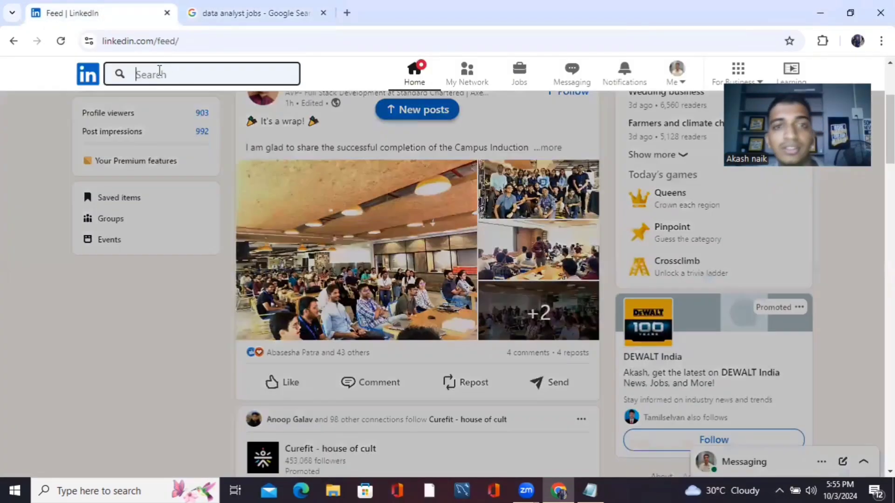
right_click(160, 73)
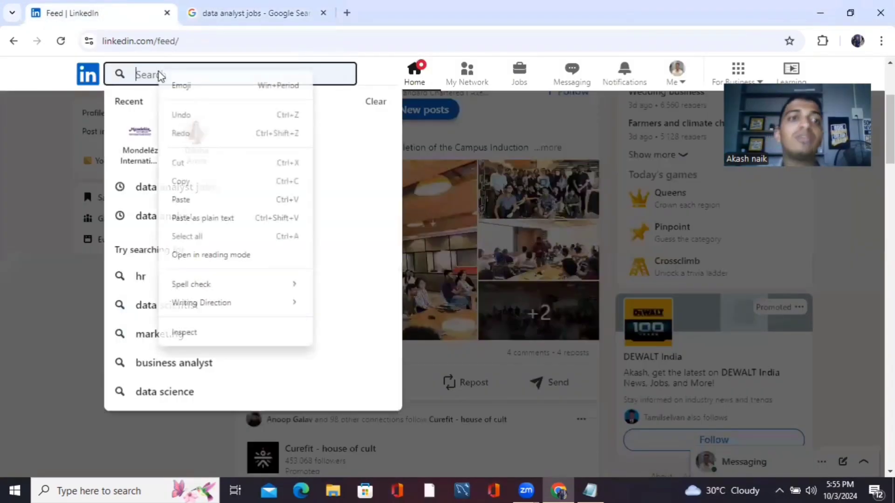
click(194, 206)
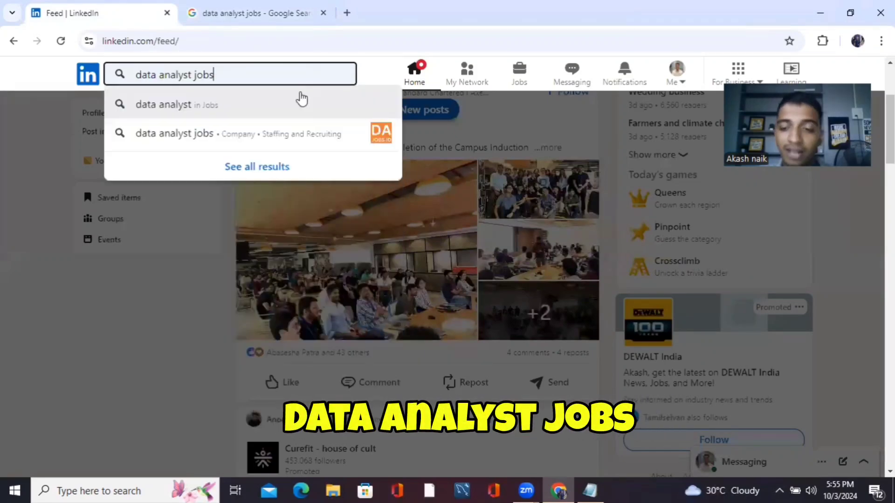
key(Return)
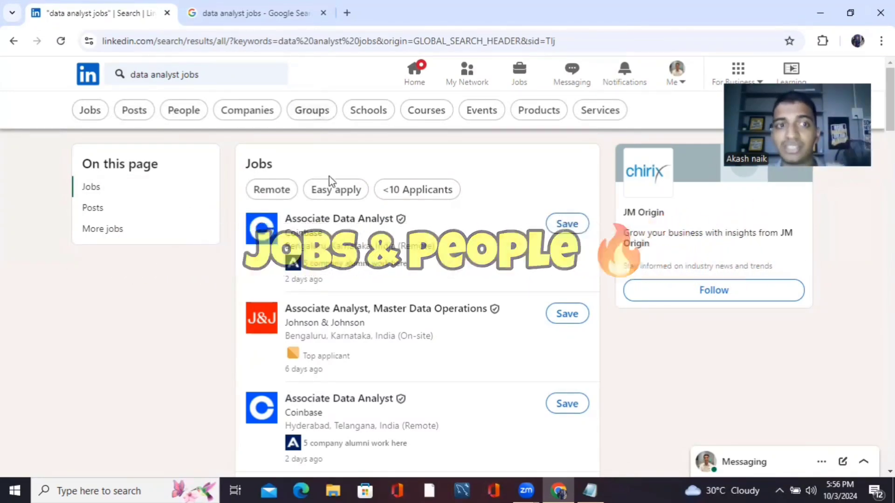
click(95, 112)
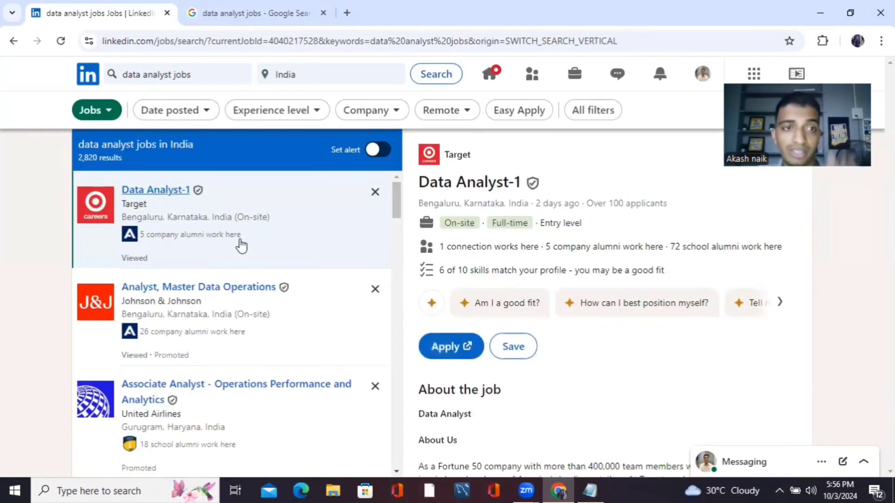
Find the Johnson & Johnson 'Analyst, Master Data Operations' card and open its full Bengaluru job page
scroll(208, 240, down, 3)
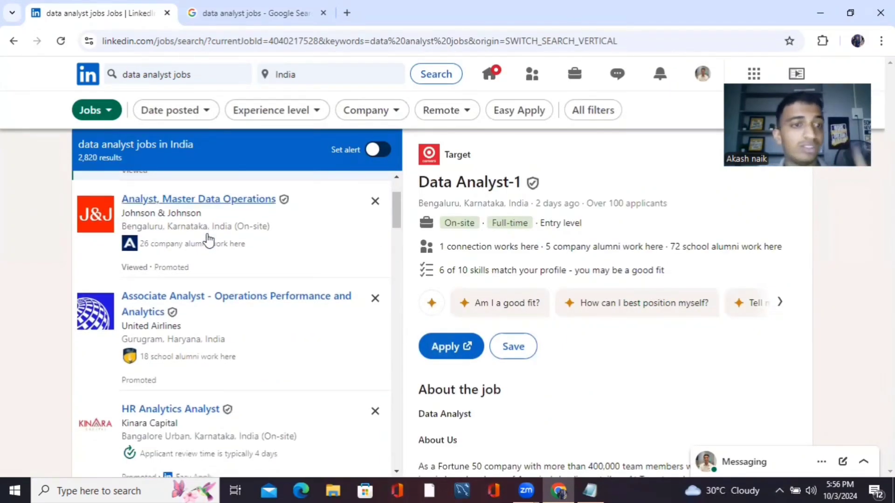
scroll(220, 272, down, 3)
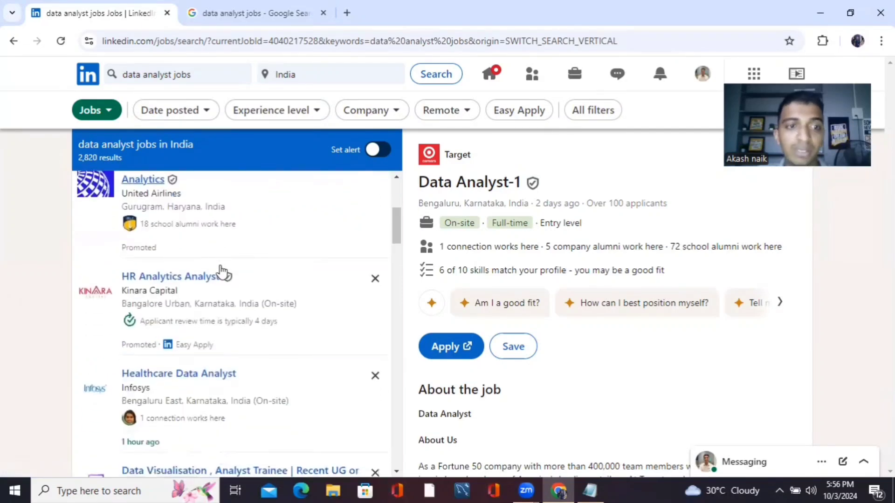
scroll(220, 272, down, 5)
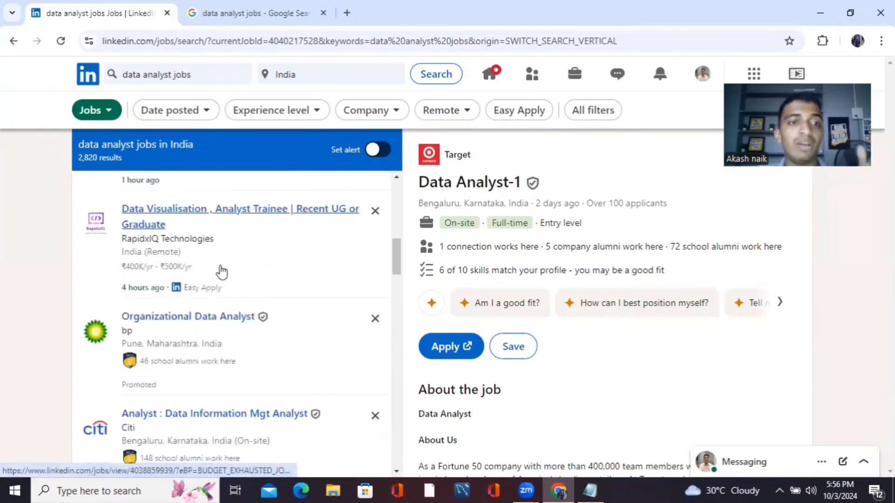
scroll(221, 272, down, 5)
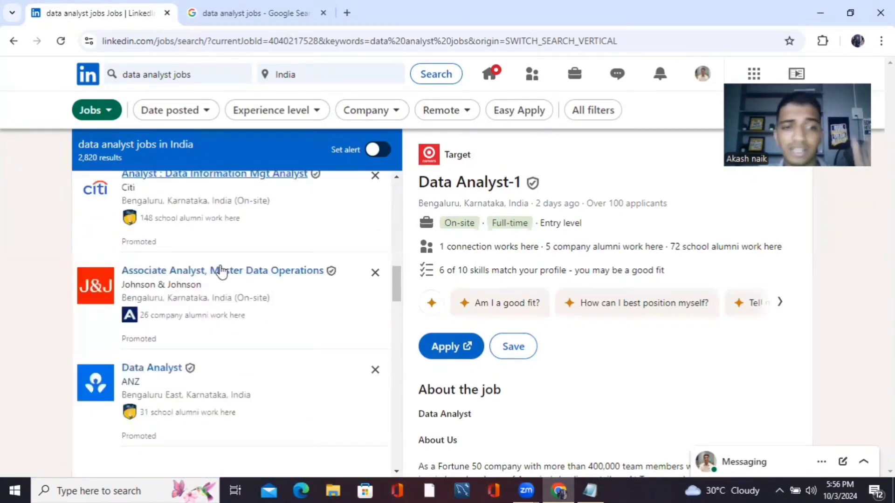
scroll(222, 272, down, 7)
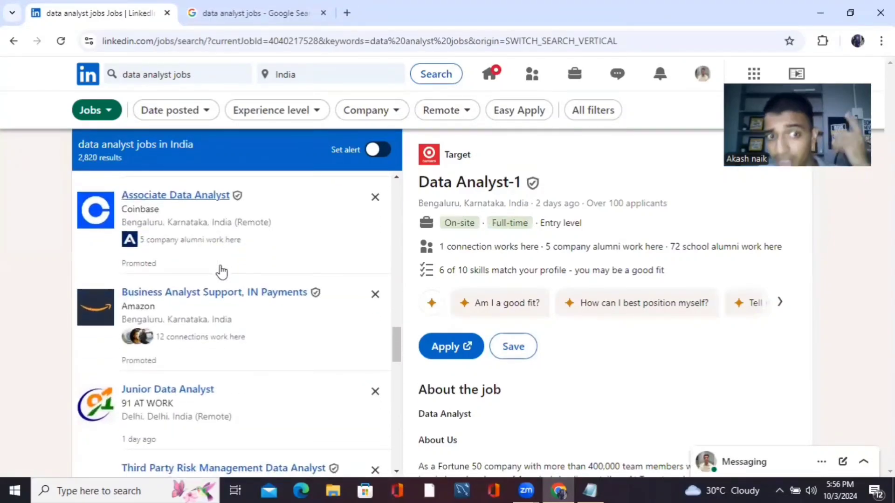
scroll(221, 271, down, 2)
scroll(221, 272, up, 8)
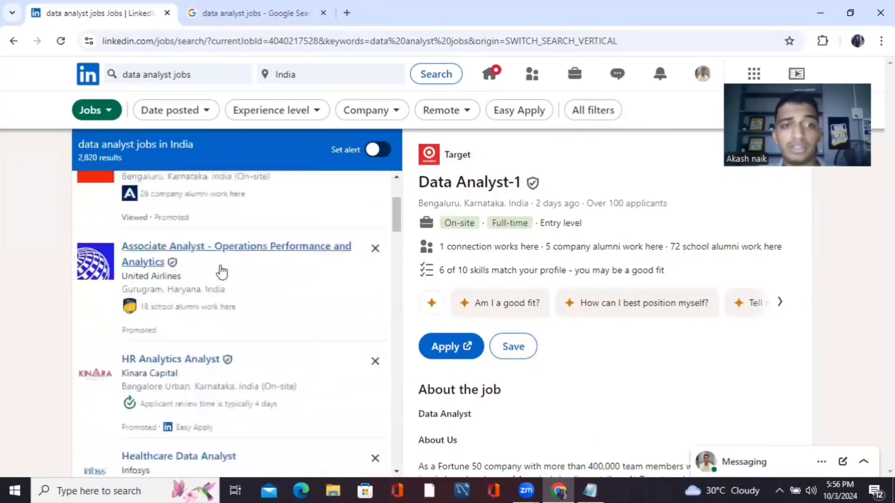
click(158, 301)
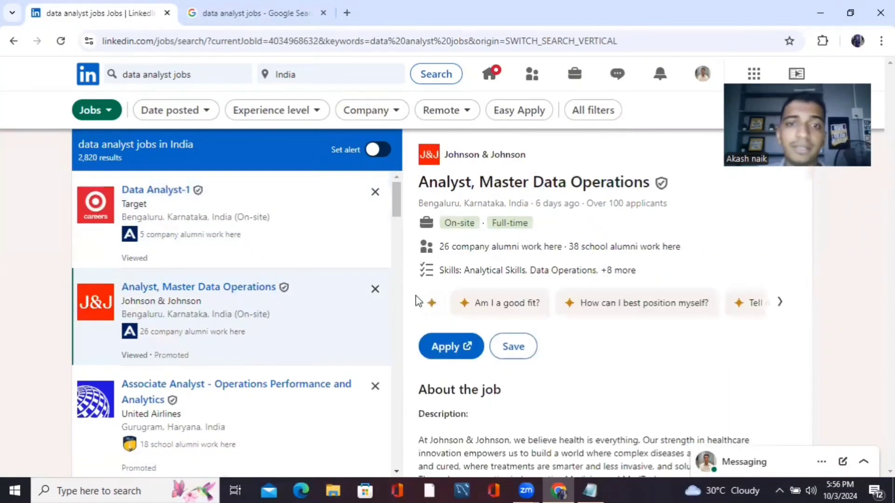
click(555, 183)
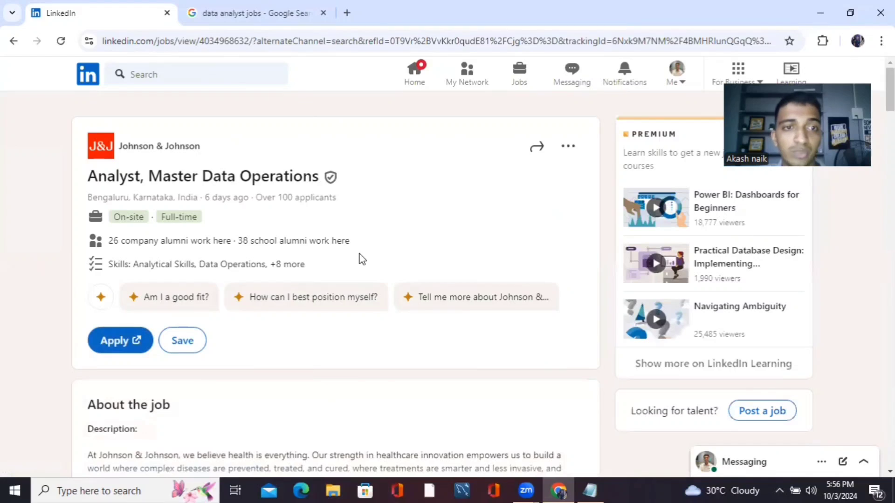
click(125, 349)
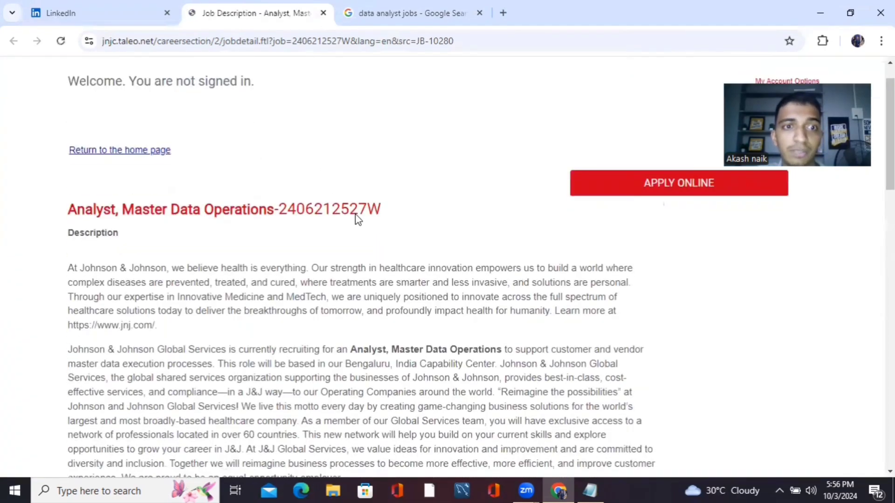
scroll(355, 214, down, 1)
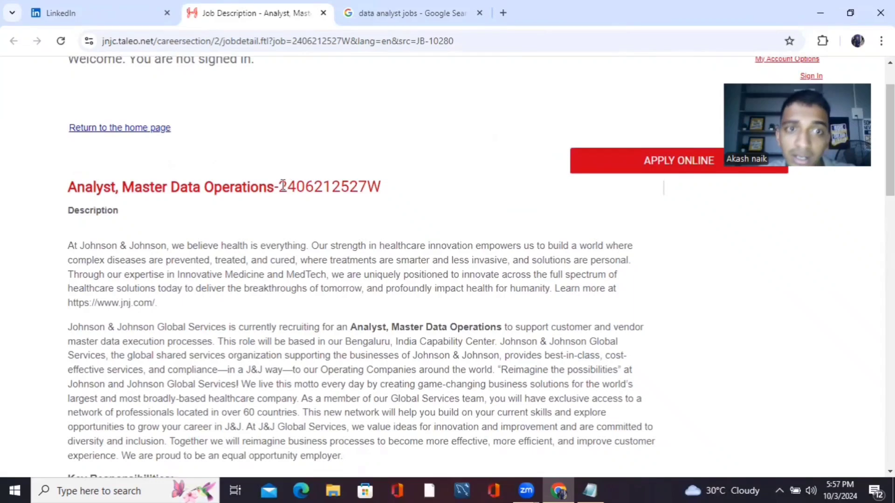
drag(282, 186, 395, 185)
click(100, 188)
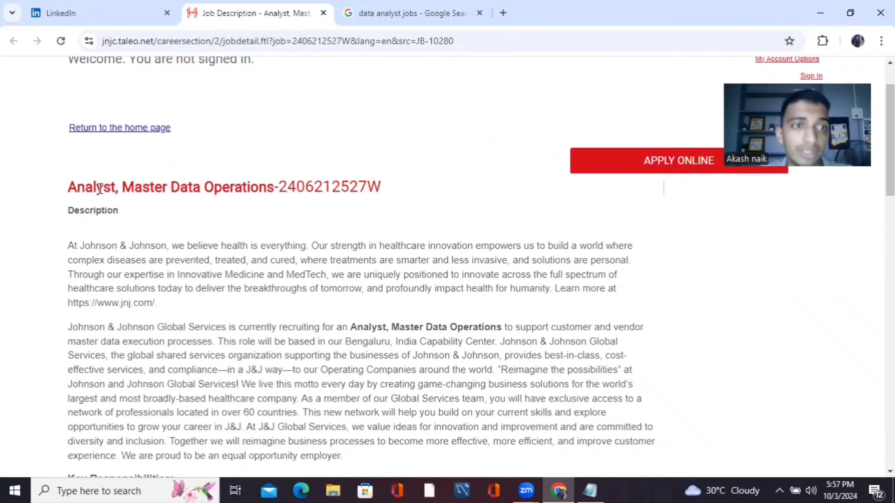
drag(69, 187, 196, 193)
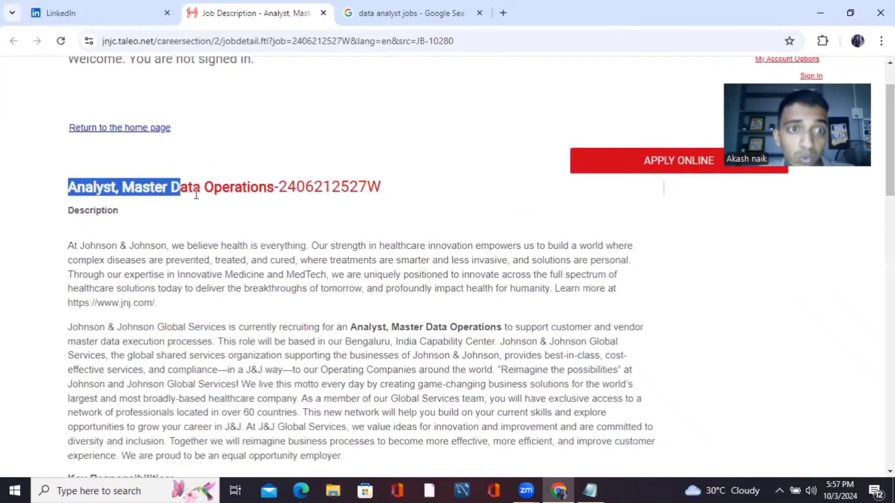
click(203, 212)
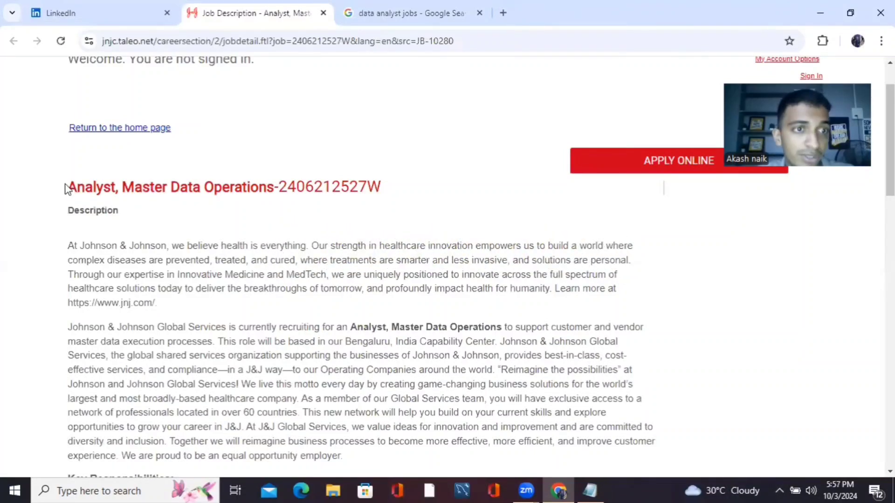
drag(66, 188, 379, 185)
right_click(370, 184)
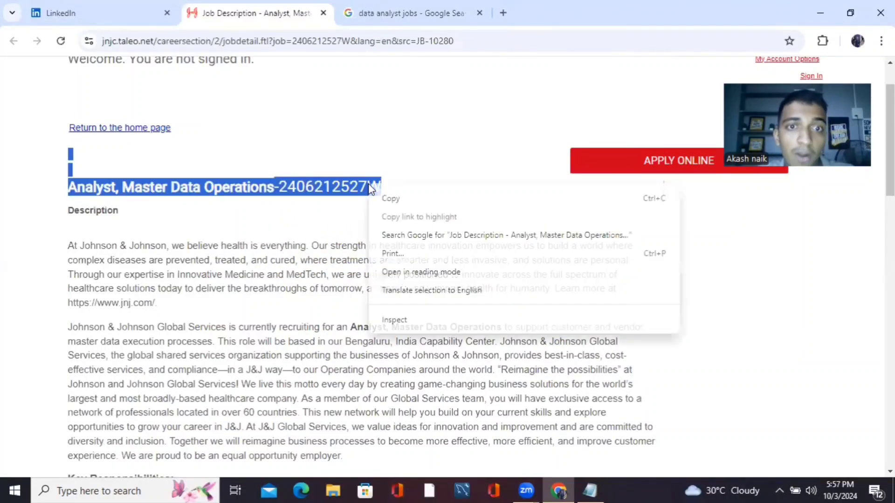
click(386, 198)
drag(69, 223, 517, 355)
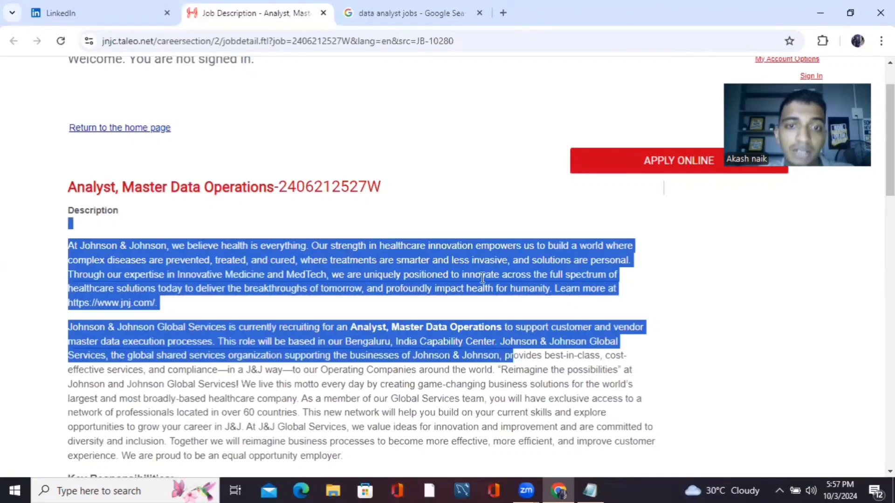
click(421, 198)
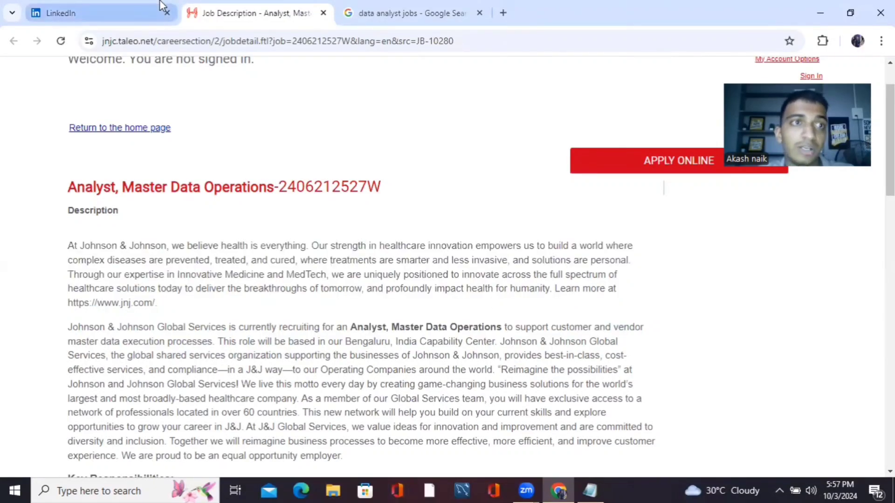
click(113, 5)
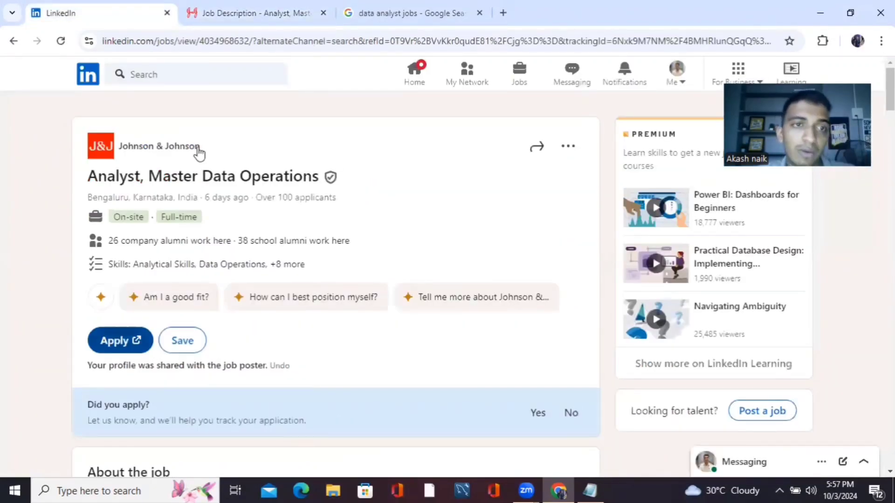
Open the Johnson & Johnson company page and browse its People list of employees
click(176, 147)
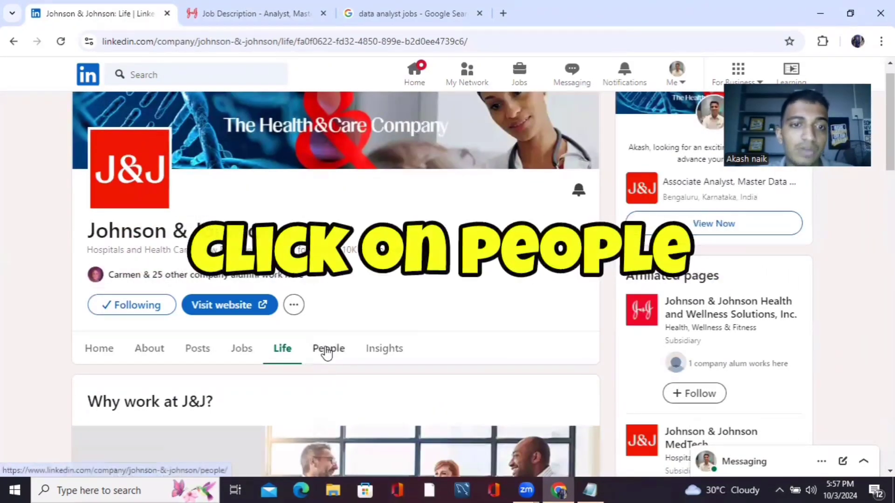
click(328, 349)
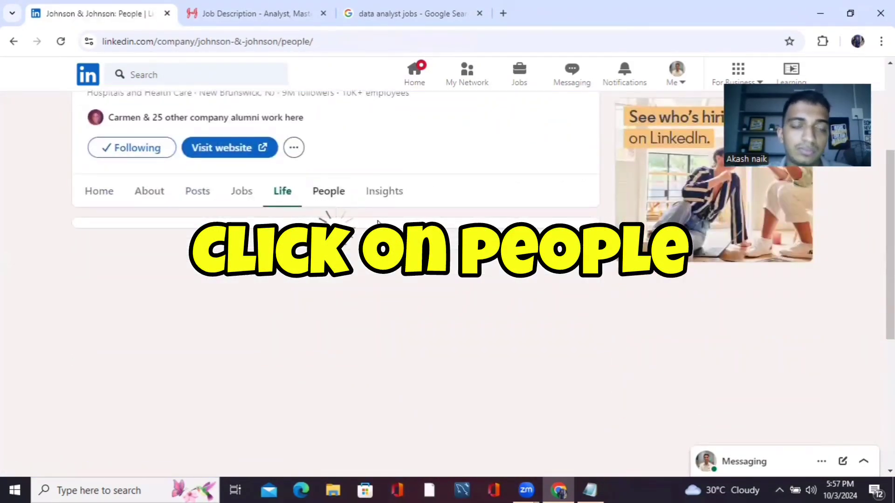
scroll(281, 264, down, 8)
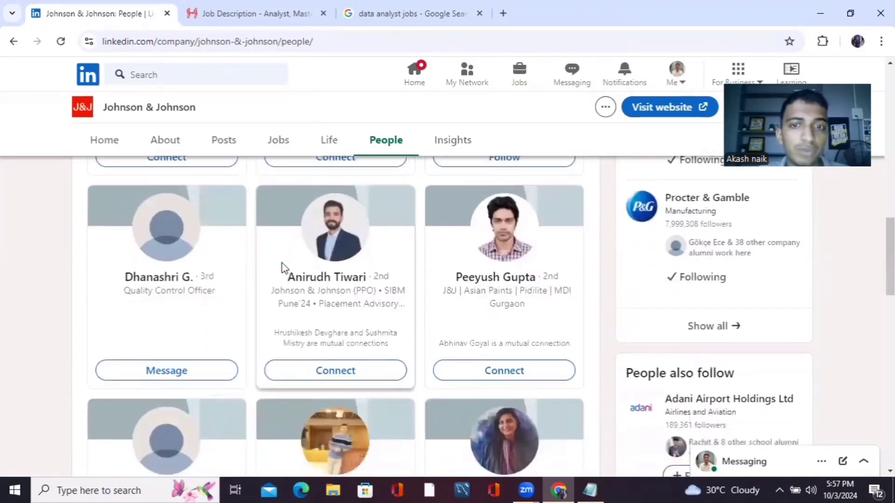
scroll(282, 264, down, 8)
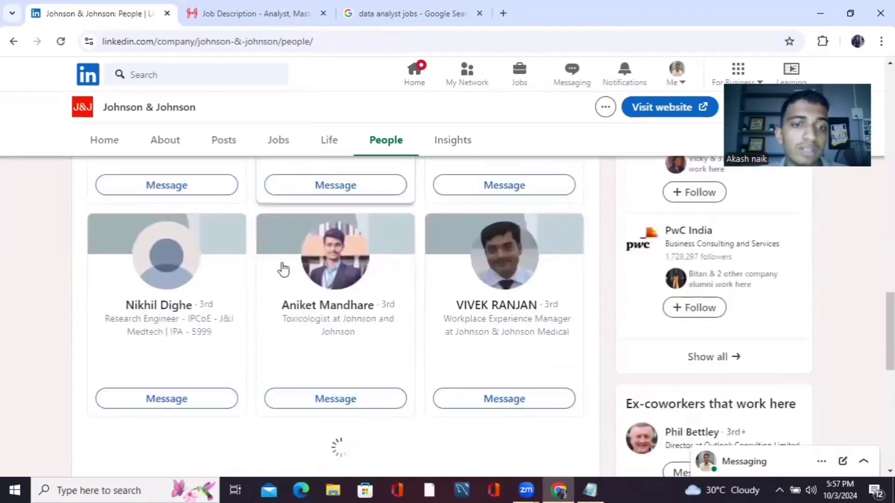
scroll(283, 269, down, 5)
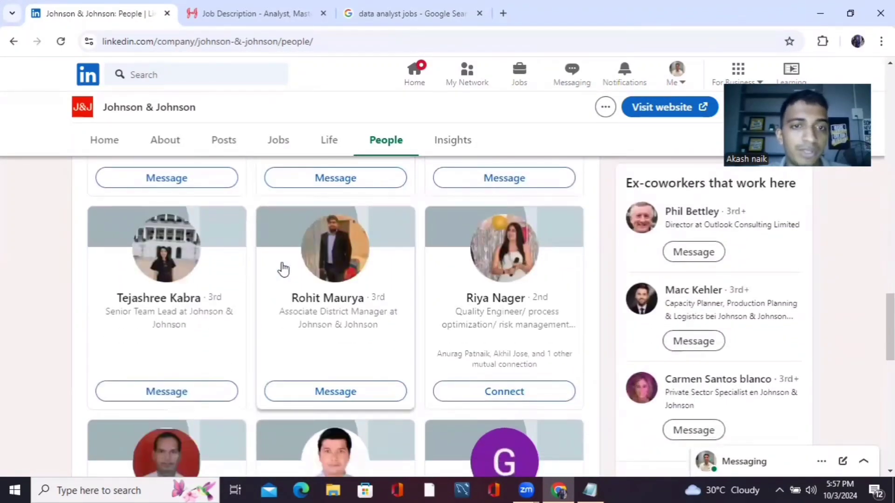
scroll(283, 270, up, 4)
click(184, 76)
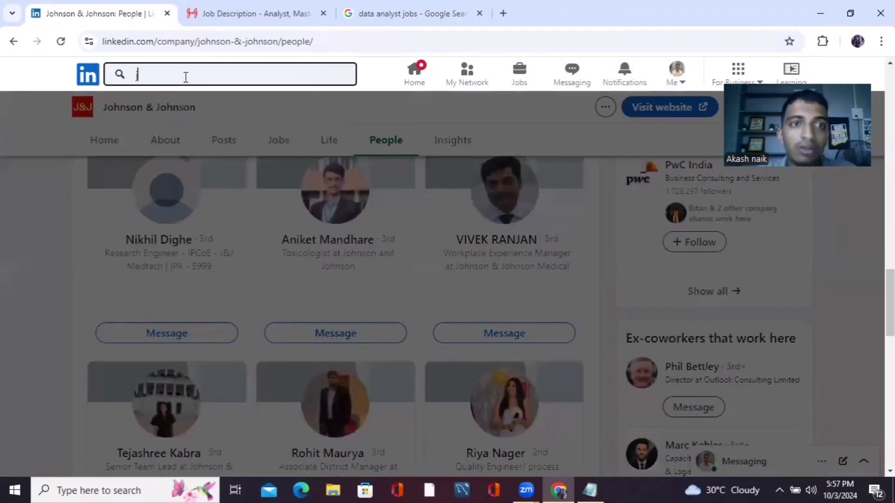
Search LinkedIn for 'johnson & johnson HR' and show all people results
text(ohnson)
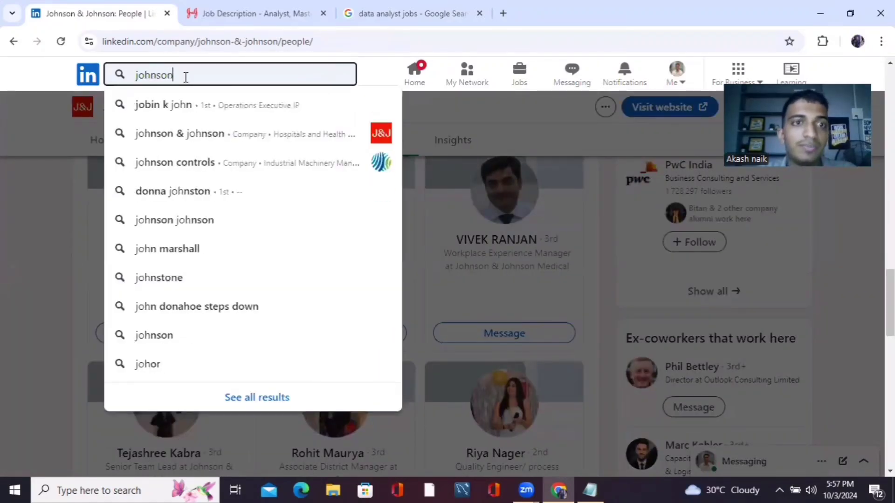
text( &)
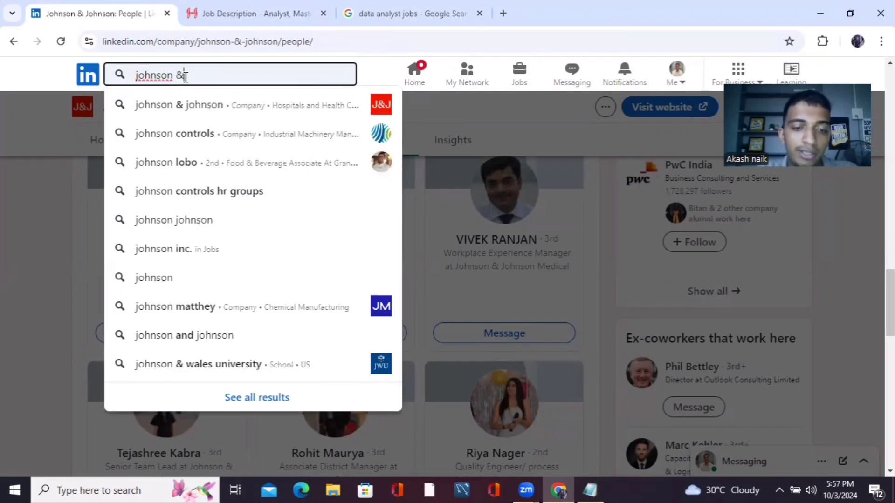
text(jo)
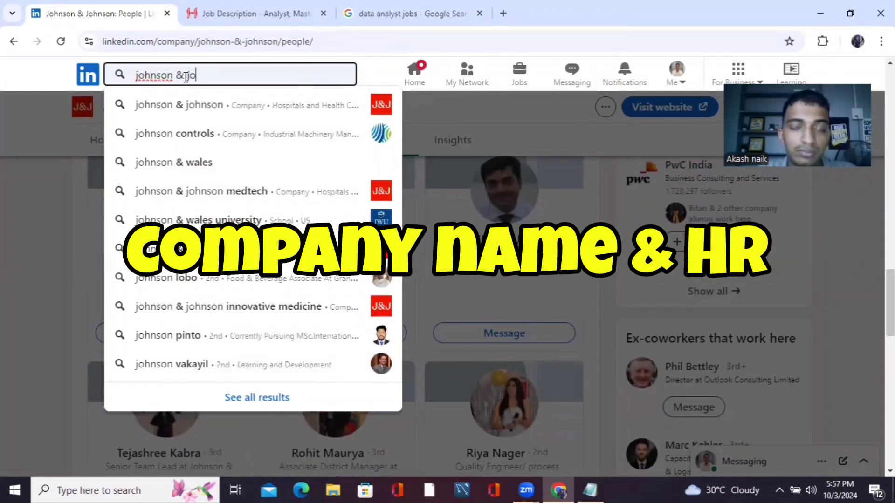
text(hnson )
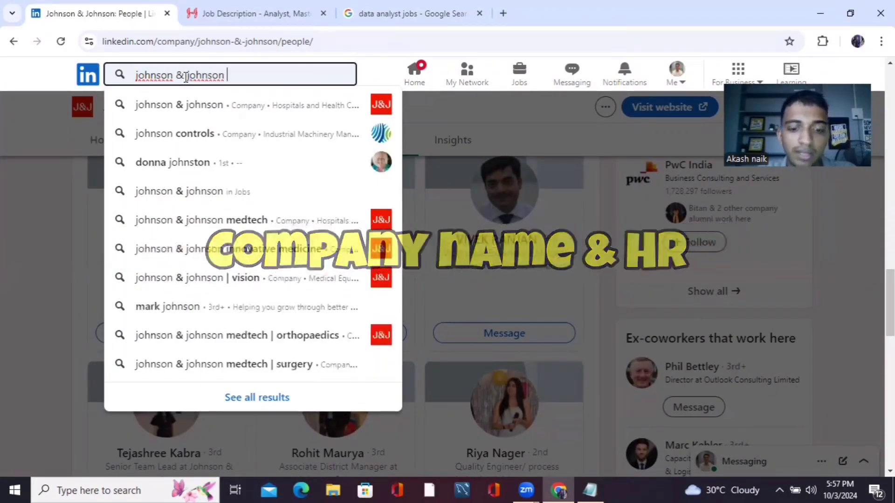
text(HR)
key(Return)
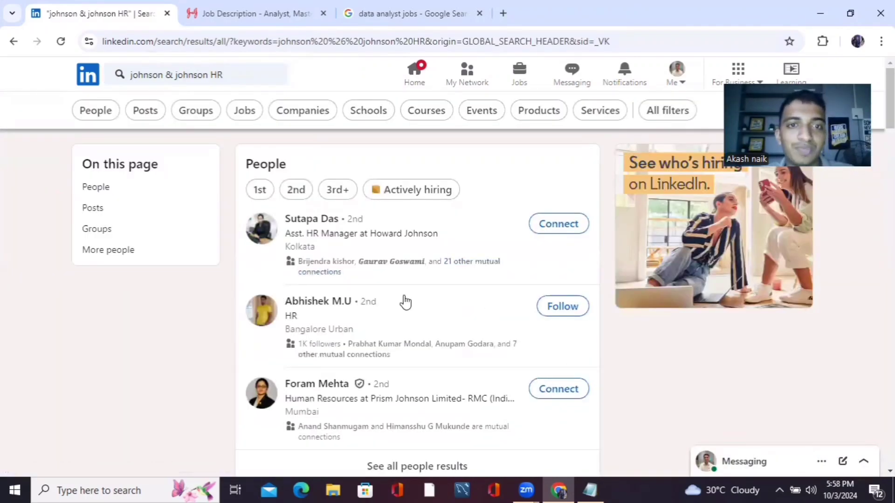
scroll(404, 303, down, 1)
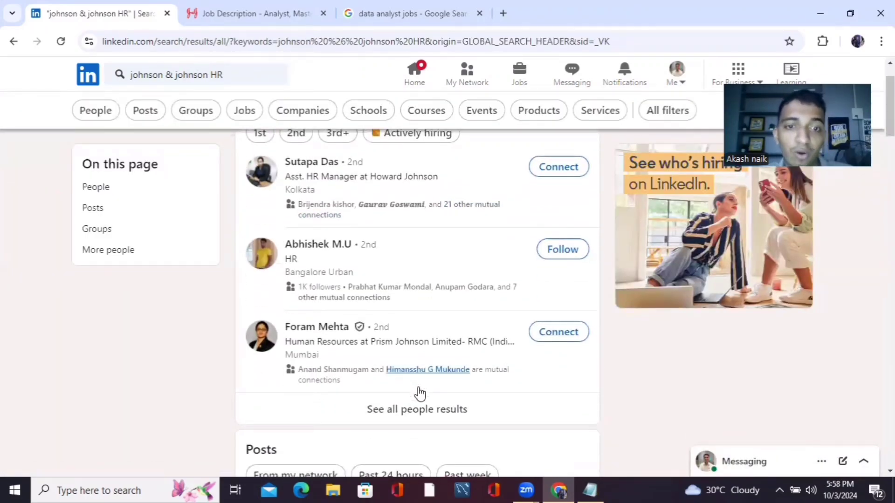
click(422, 410)
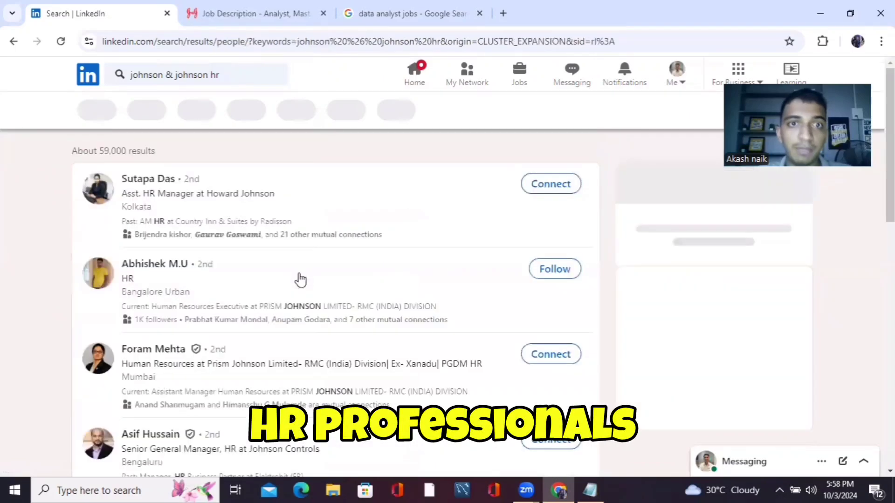
Open the assistant HR manager's profile, then bring up the referral message notes in Notepad
scroll(343, 330, down, 3)
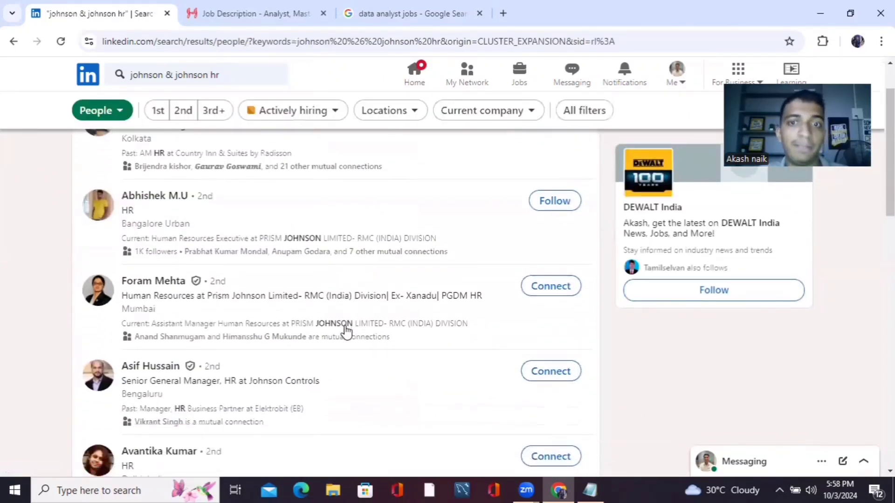
scroll(346, 332, down, 3)
scroll(345, 332, up, 5)
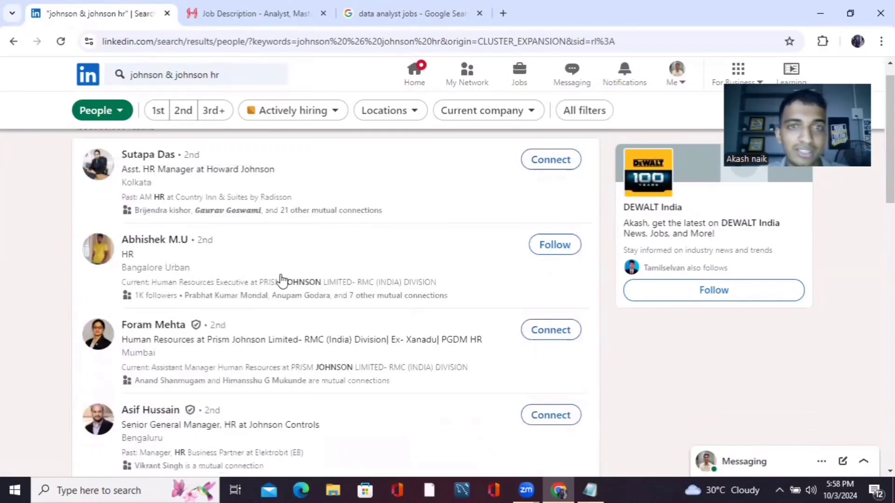
click(156, 156)
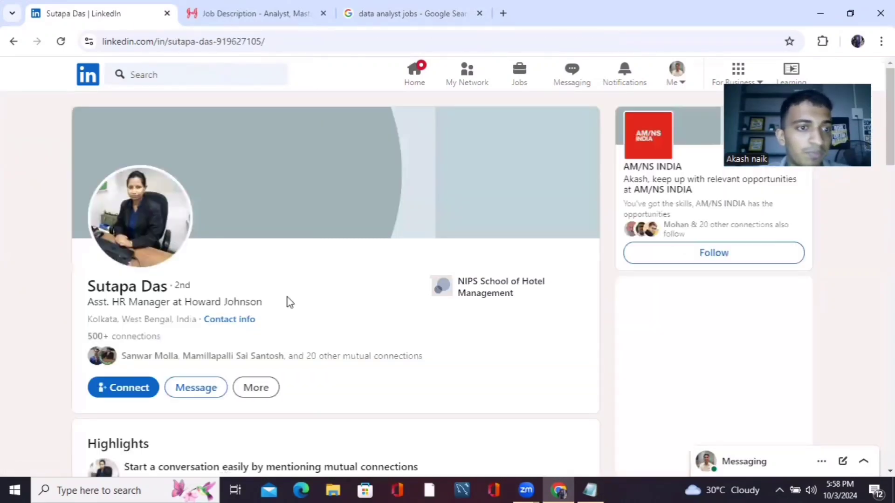
scroll(268, 339, down, 1)
scroll(268, 340, down, 3)
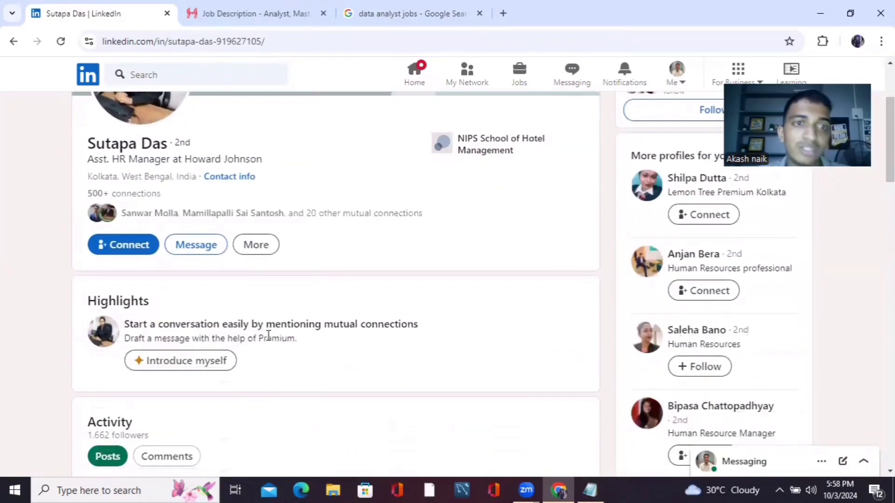
scroll(267, 338, up, 4)
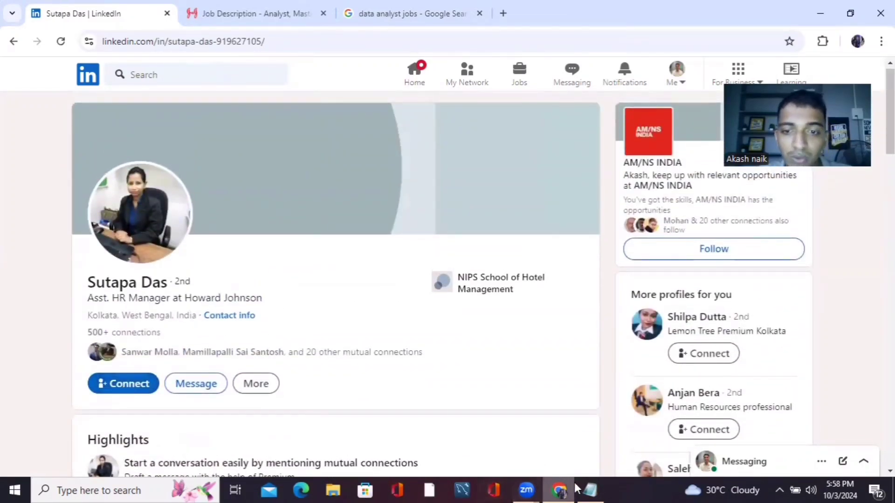
click(591, 490)
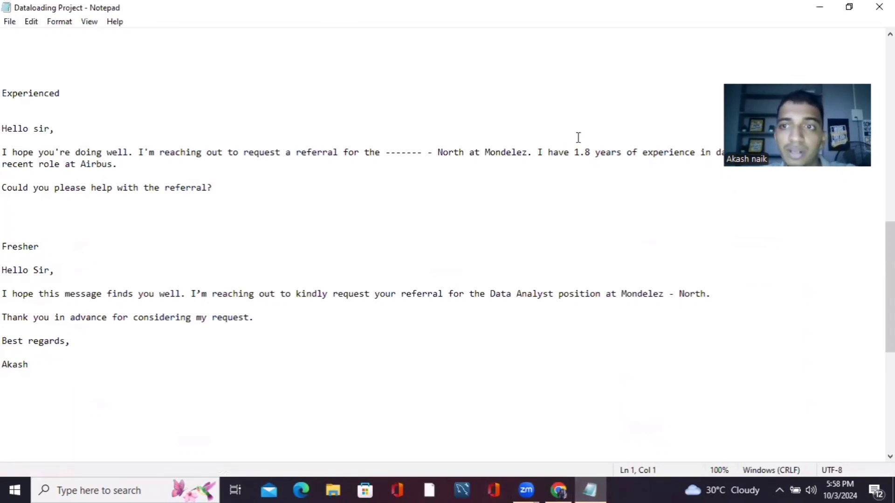
Copy the experienced-candidate referral message from Notepad and return to the HR manager's profile in Chrome
drag(808, 62, 807, 53)
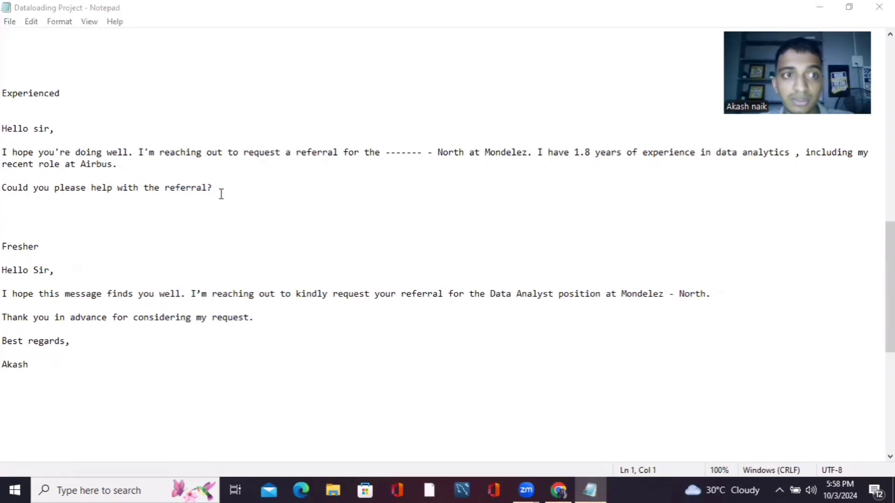
drag(221, 194, 5, 129)
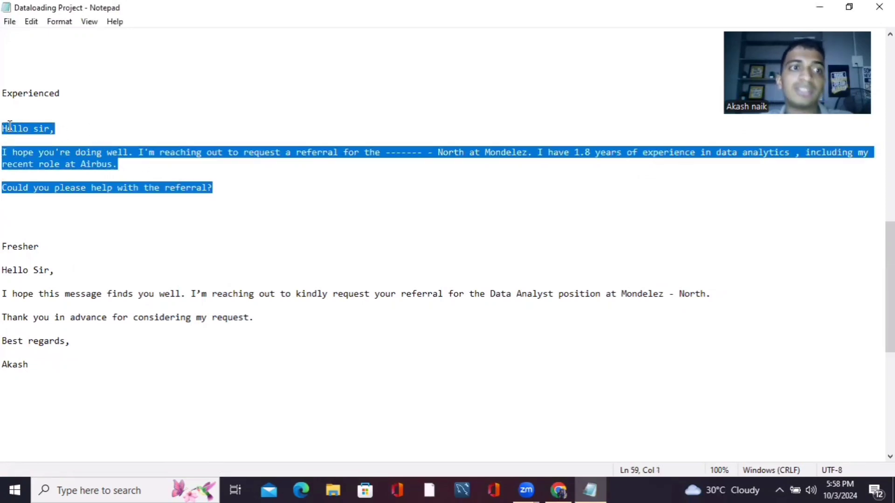
right_click(10, 127)
click(41, 168)
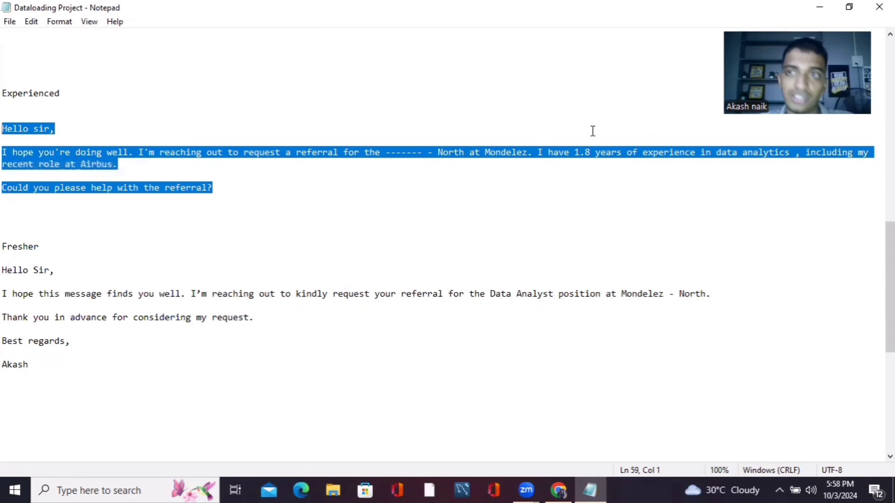
click(551, 489)
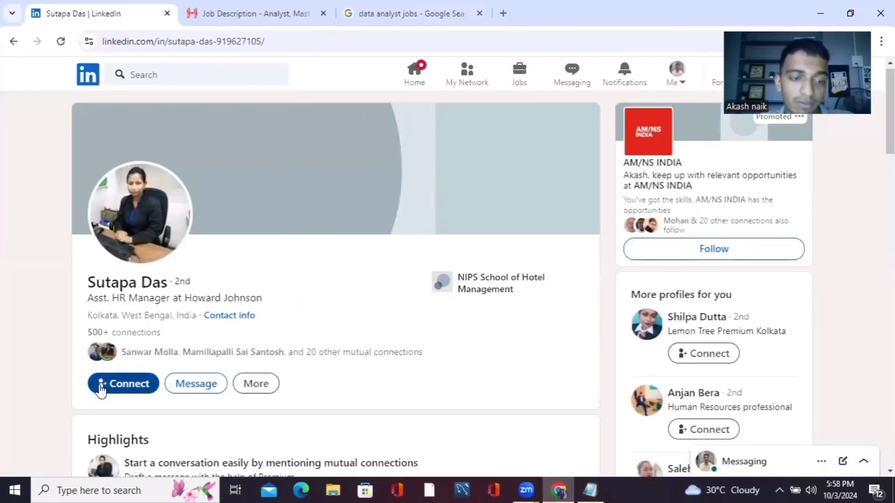
Add a note to a connection request with the pasted referral message, greeting 'mam', dashes removed
click(98, 385)
click(455, 189)
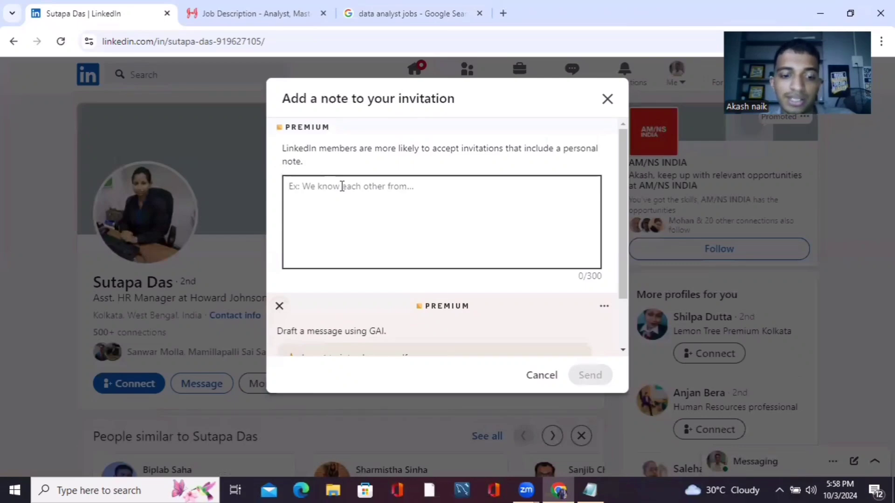
key(ctrl+v)
scroll(354, 205, down, 1)
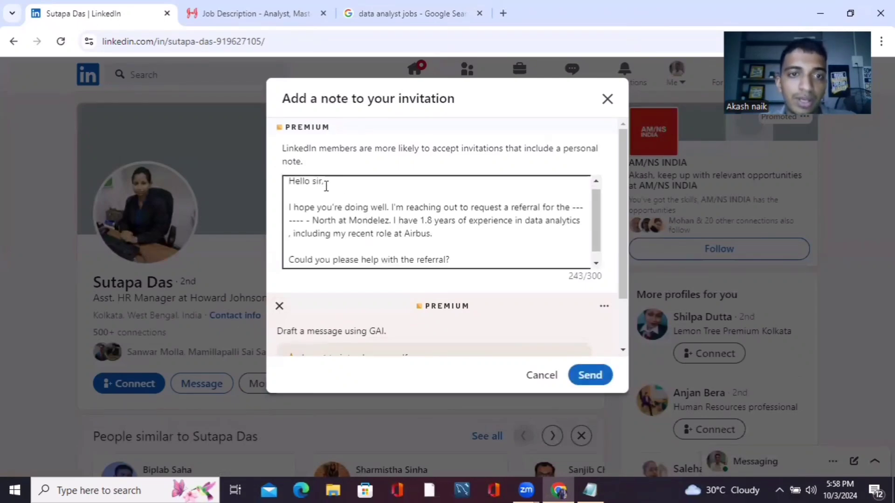
click(319, 184)
key(BackSpace)
key(BackSpace)
key(BackSpace)
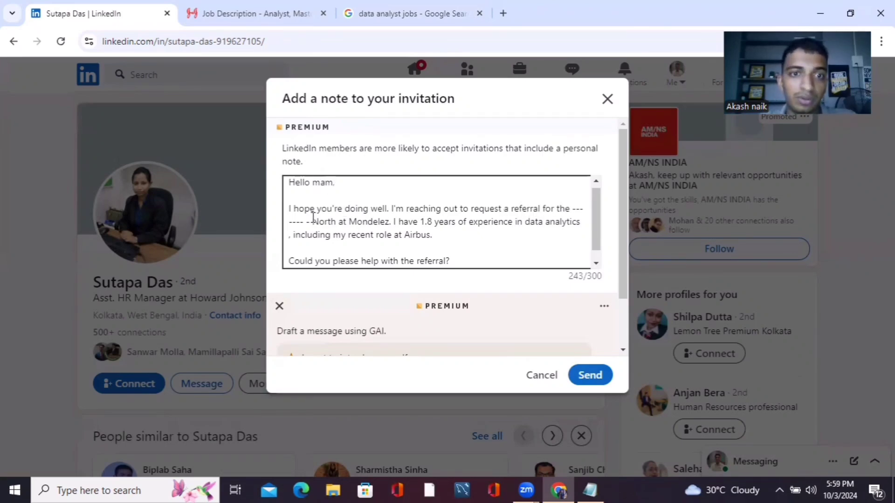
key(BackSpace)
key(BackSpace)
key(BackSpace)
key(BackSpace)
key(BackSpace)
key(BackSpace)
key(BackSpace)
key(BackSpace)
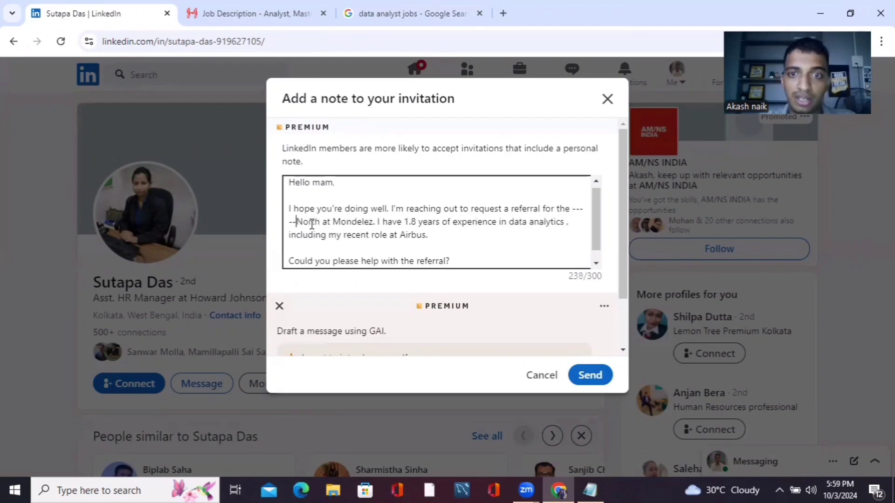
Copy the job title and ID from the job description tab and return to the note
click(246, 9)
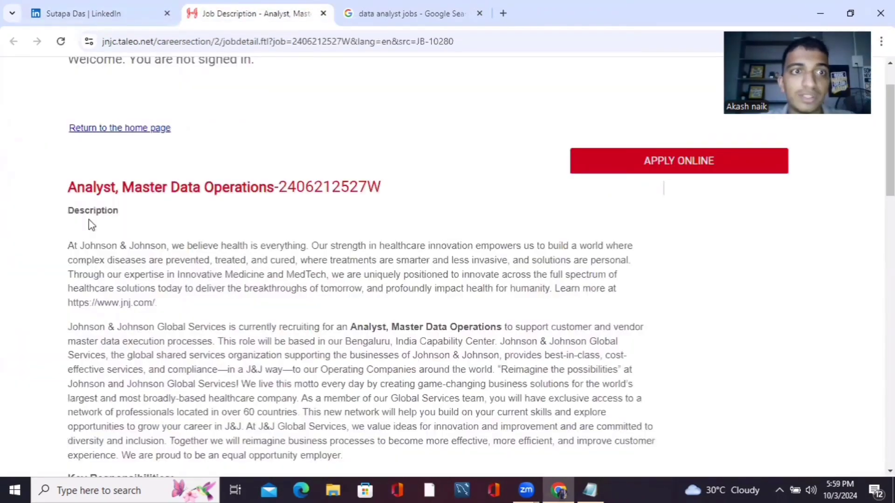
drag(70, 181, 384, 186)
right_click(374, 184)
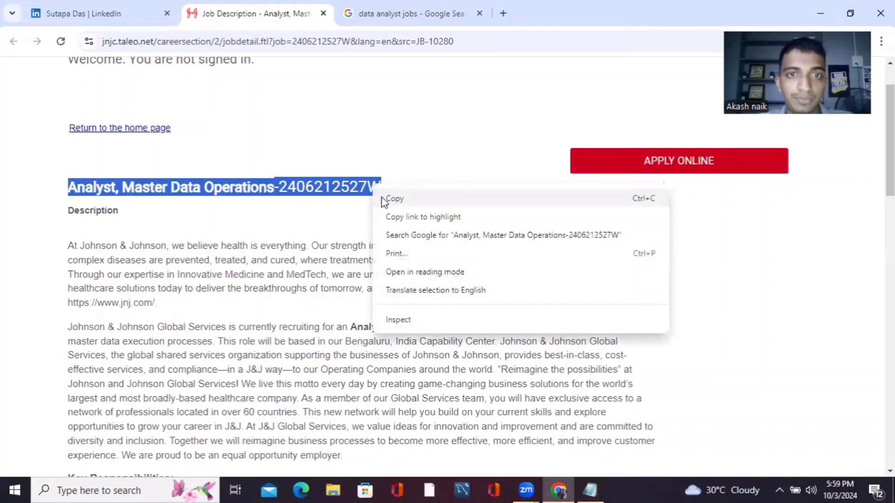
click(383, 197)
click(99, 9)
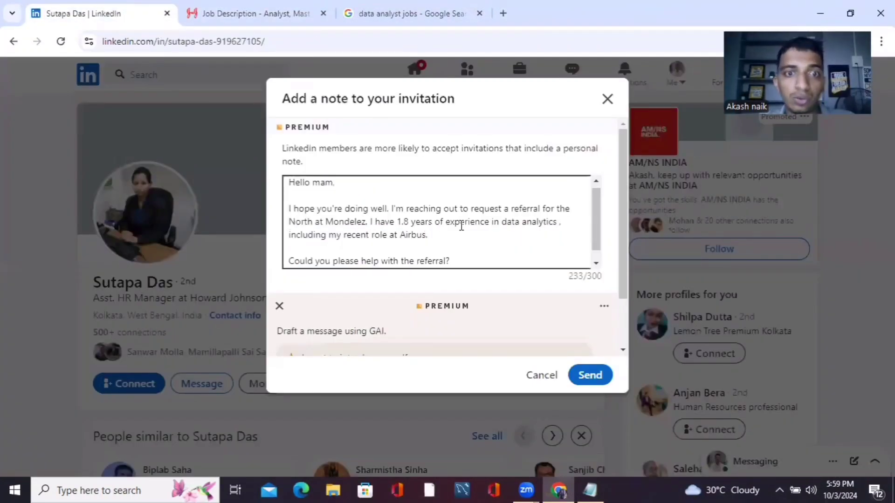
click(290, 223)
key(ctrl+v)
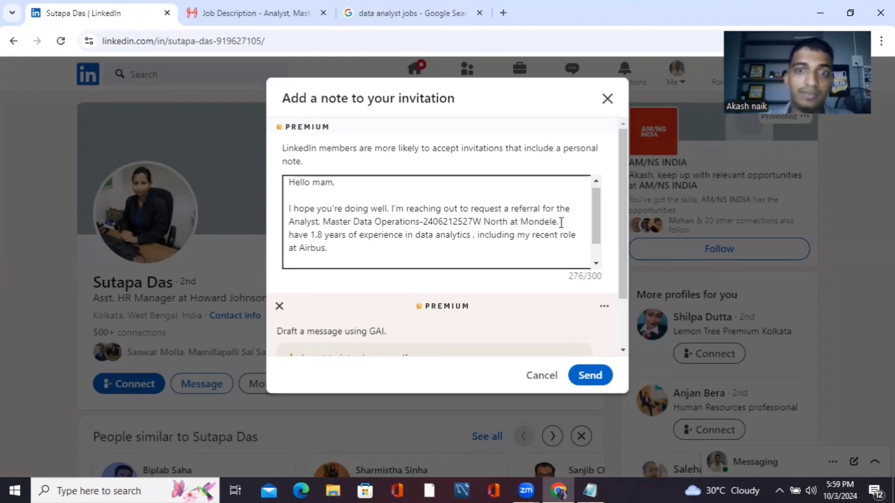
key(BackSpace)
key(BackSpace)
key(BackSpace)
key(BackSpace)
key(BackSpace)
key(BackSpace)
key(BackSpace)
key(BackSpace)
key(BackSpace)
key(BackSpace)
key(BackSpace)
key(BackSpace)
key(BackSpace)
key(BackSpace)
key(BackSpace)
key(BackSpace)
key(BackSpace)
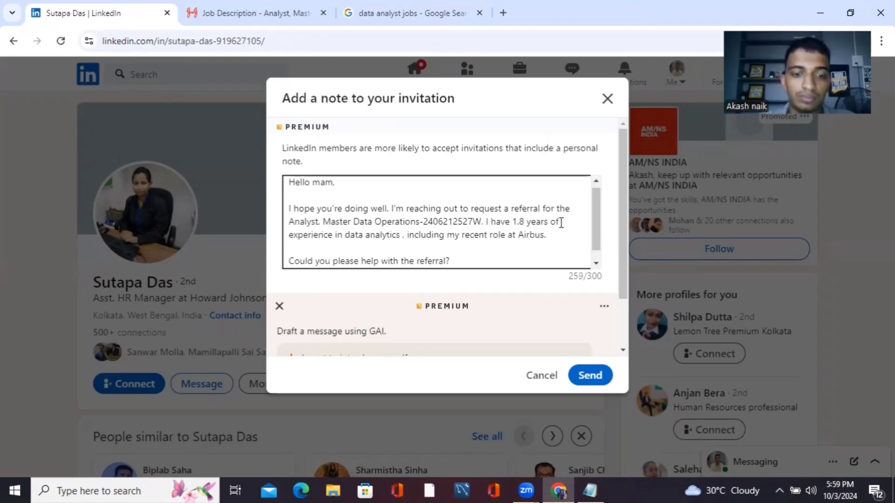
text(at)
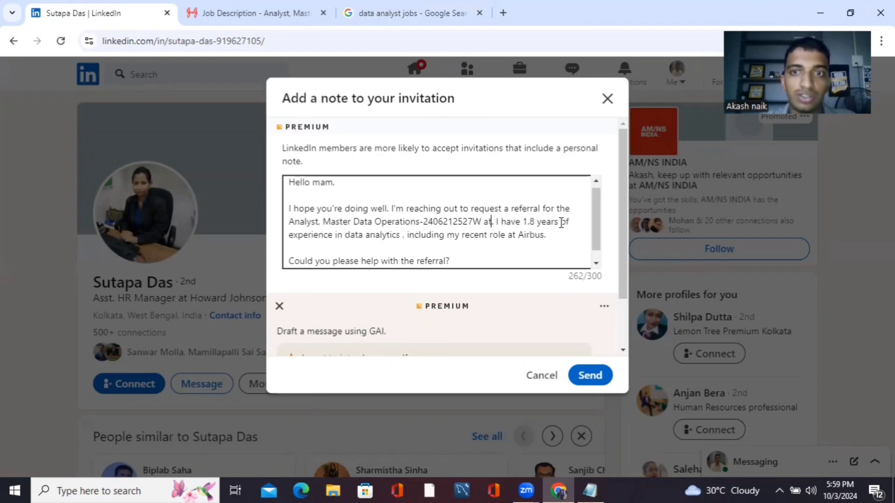
text( johnson)
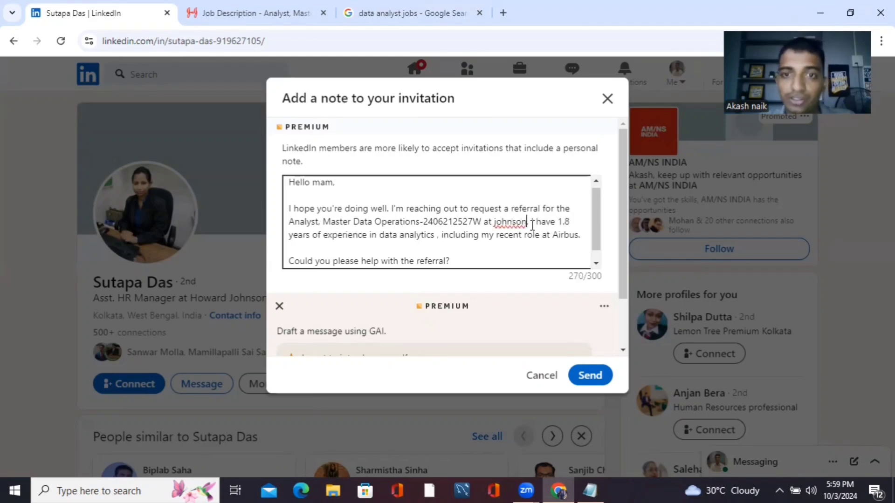
right_click(508, 220)
click(522, 228)
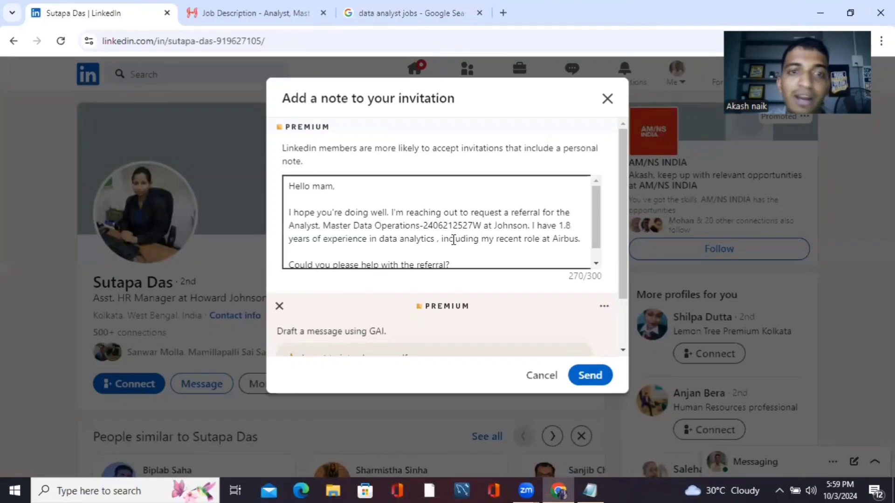
scroll(454, 240, down, 1)
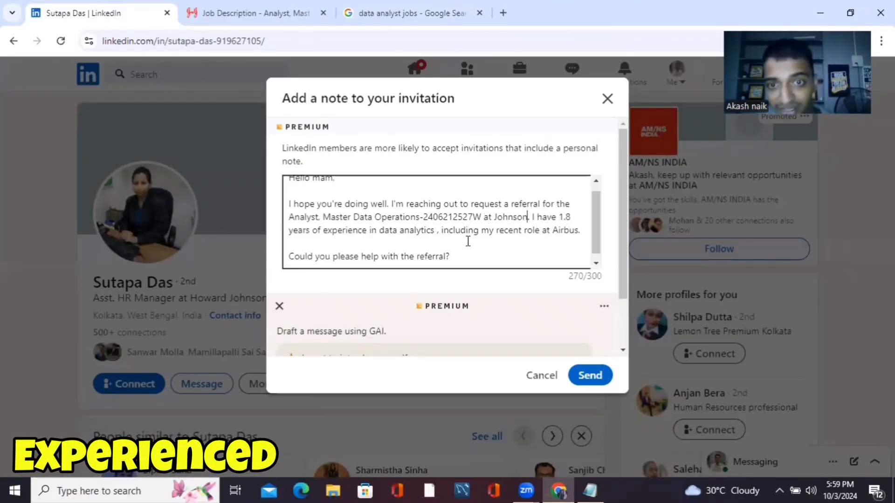
scroll(488, 223, down, 1)
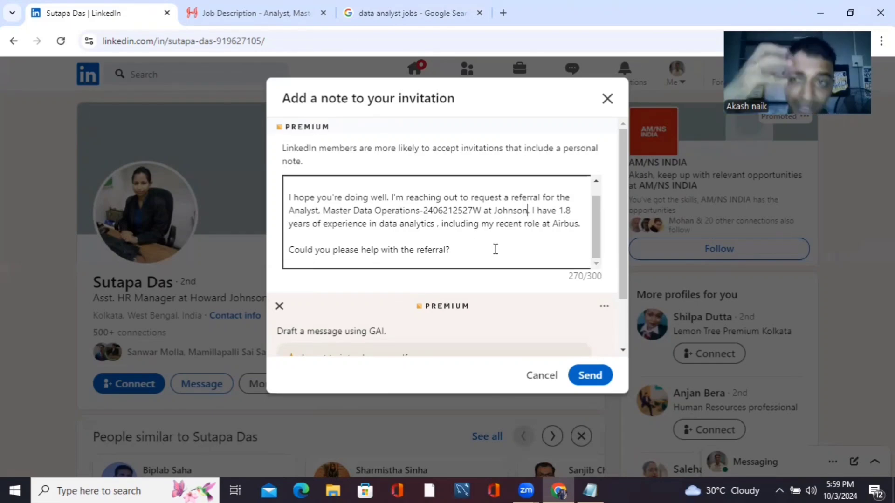
scroll(495, 249, up, 1)
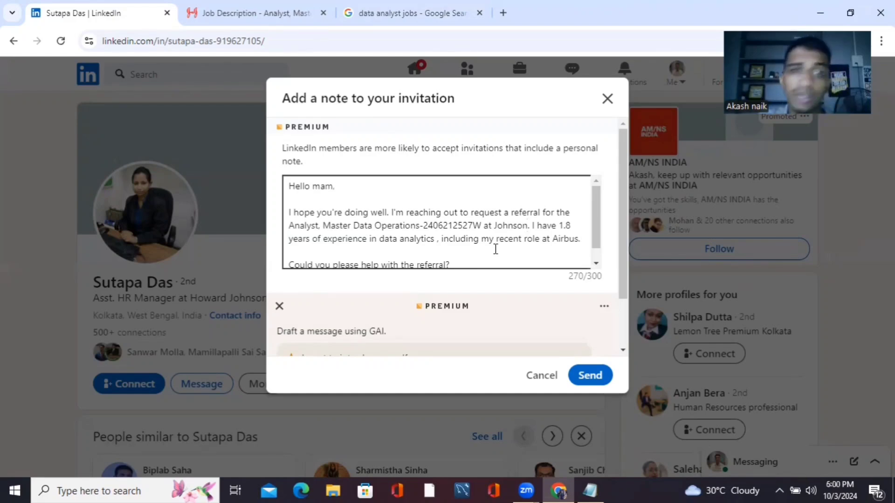
scroll(426, 218, down, 1)
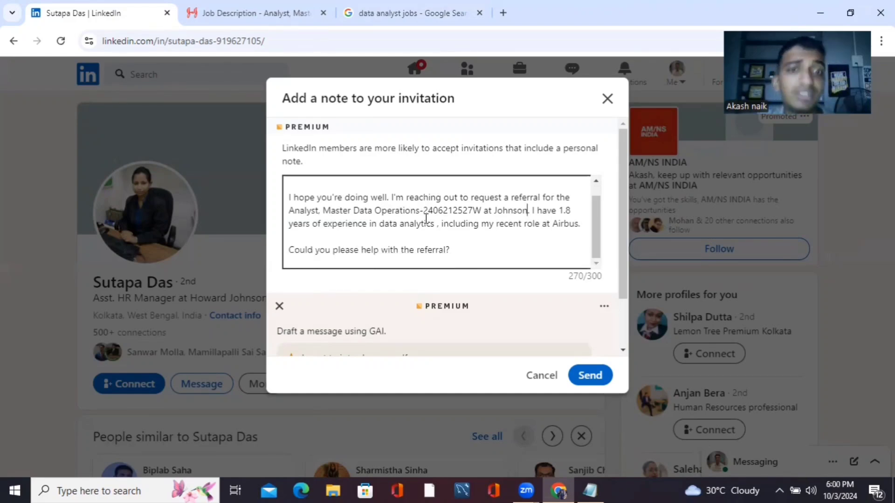
Send the invitation so the profile shows Pending, then browse the Messaging conversation list
click(589, 375)
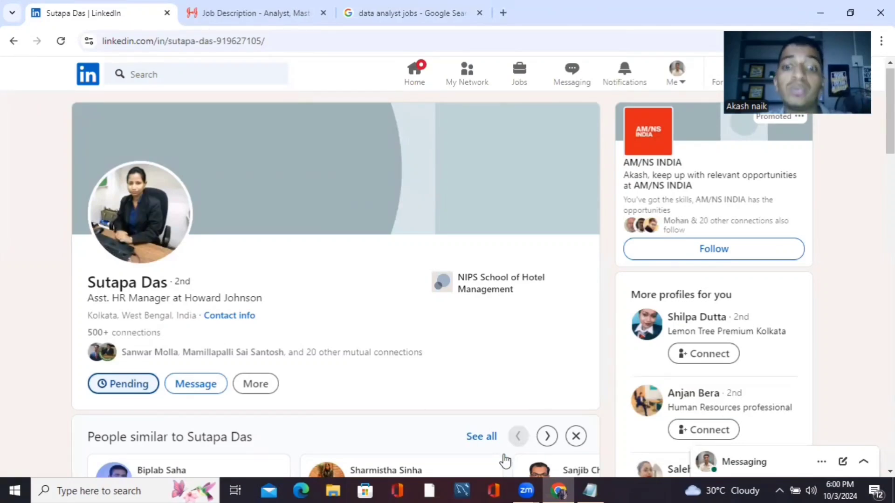
click(859, 462)
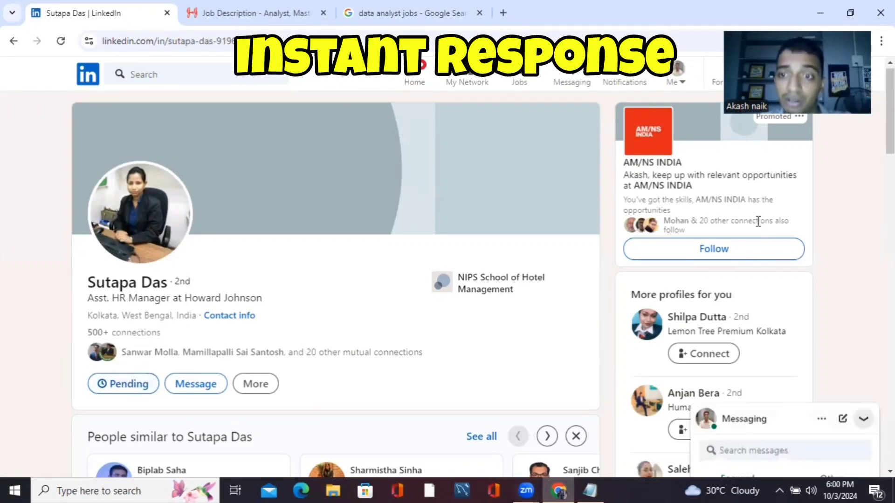
scroll(787, 340, down, 4)
scroll(787, 341, down, 10)
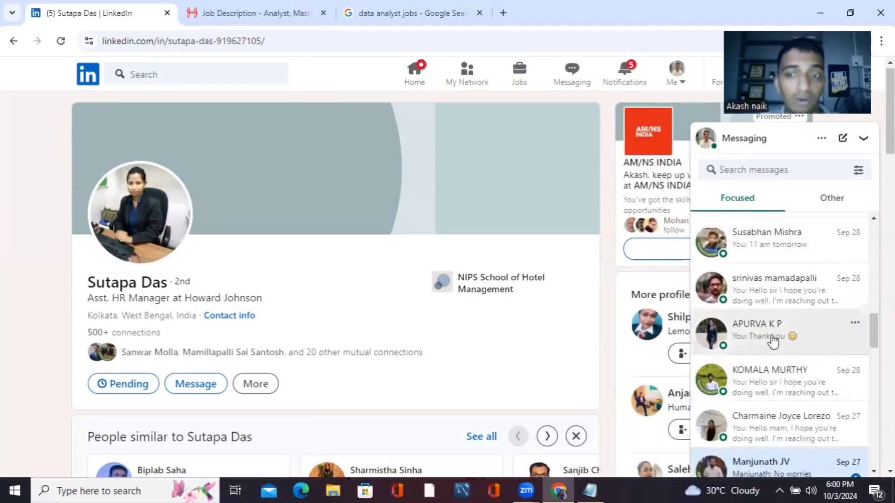
scroll(773, 340, down, 5)
scroll(773, 340, down, 7)
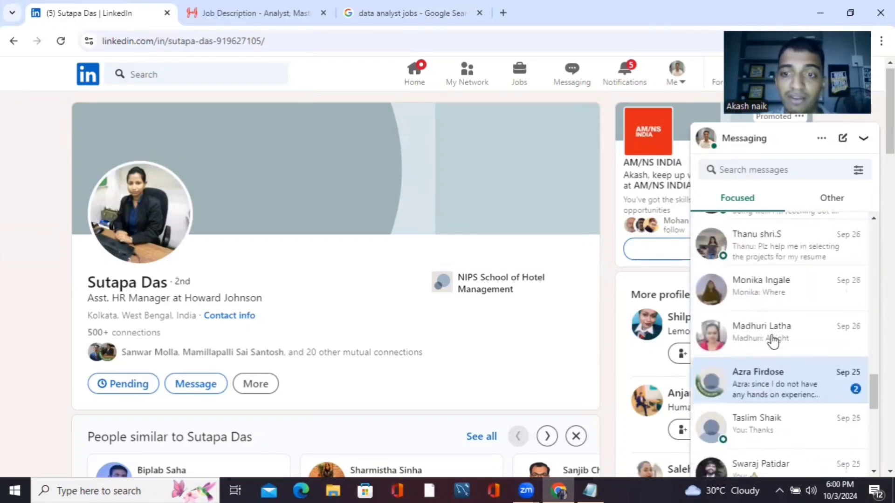
scroll(773, 341, down, 3)
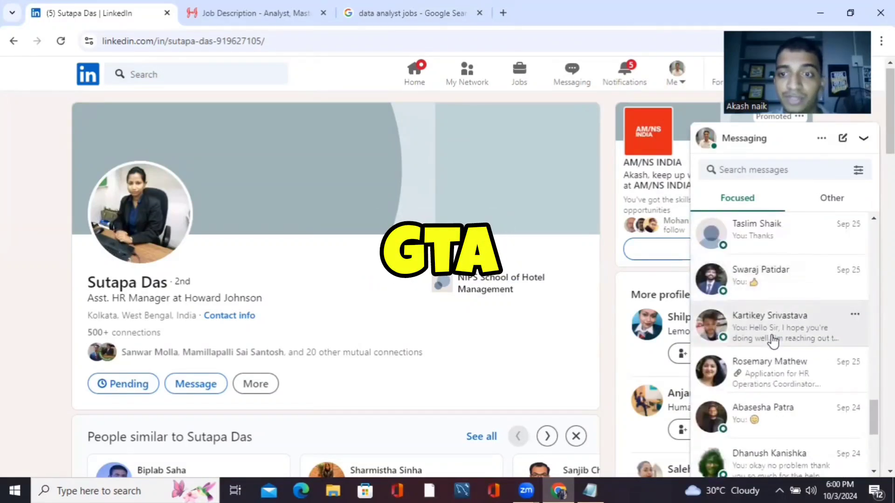
scroll(754, 300, up, 1)
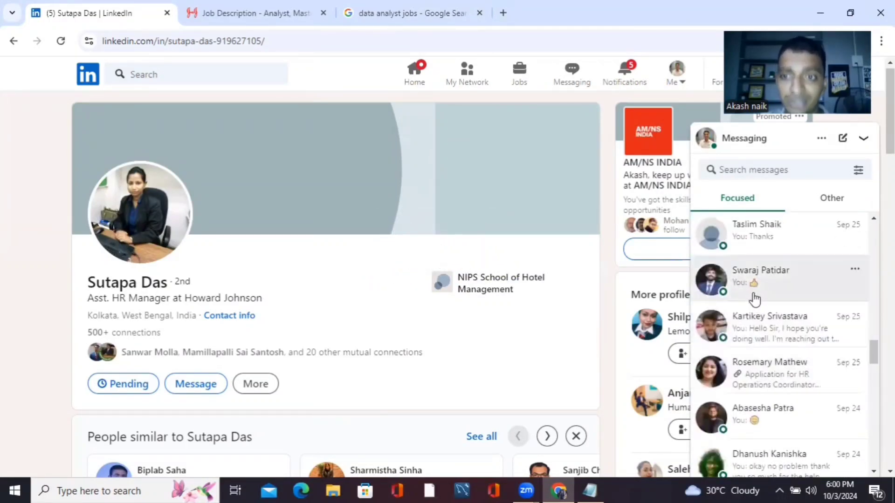
Open a previous referral chat and review the attached resume PDF and the contact's agreeing reply
click(756, 300)
scroll(793, 386, down, 4)
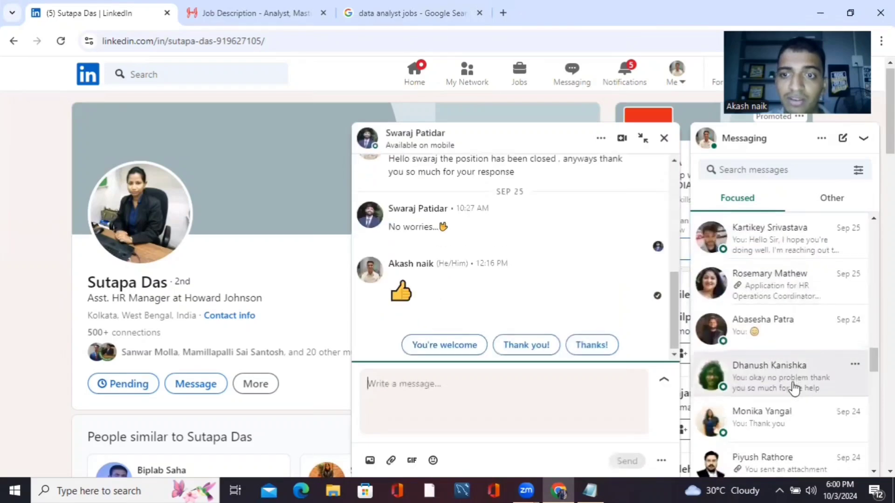
click(774, 275)
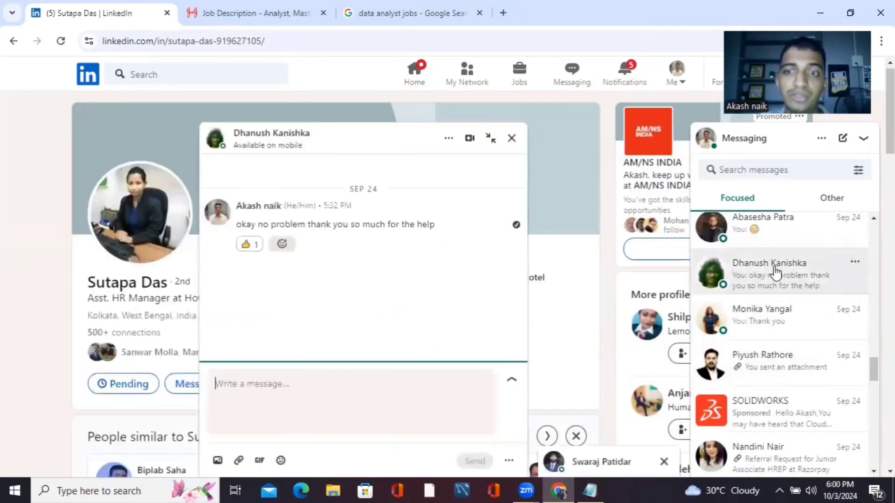
scroll(424, 233, up, 5)
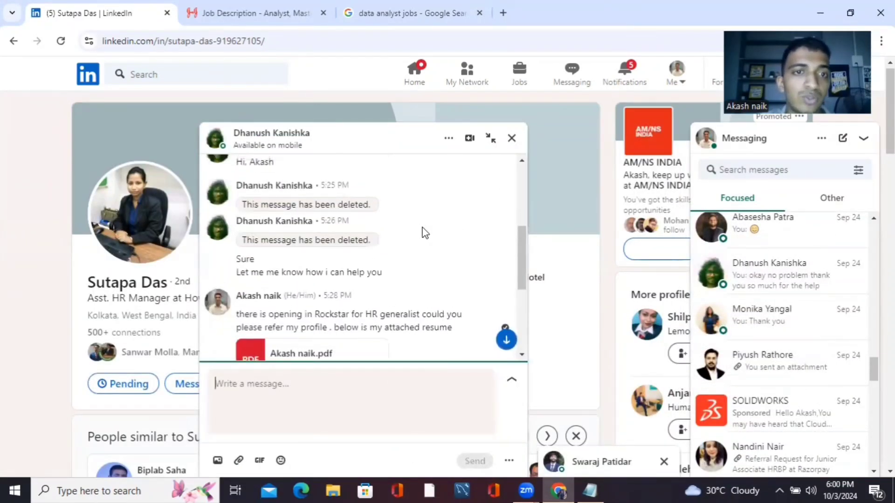
scroll(424, 233, up, 2)
scroll(424, 233, down, 2)
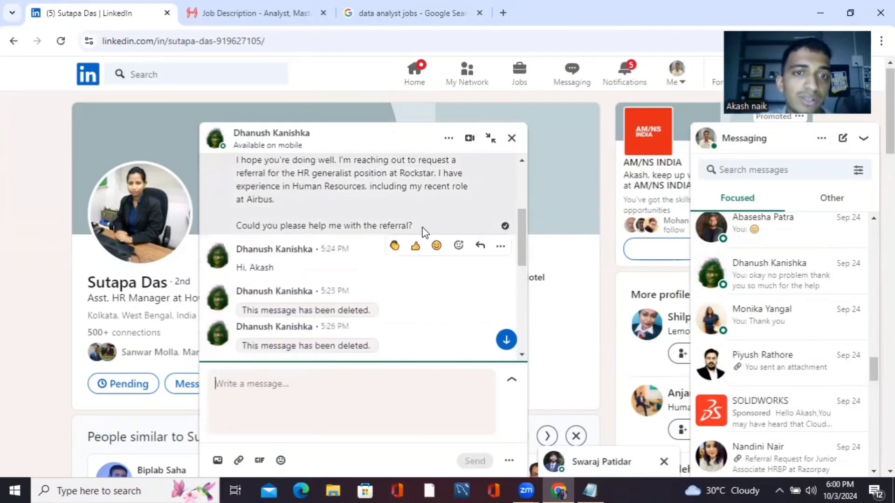
scroll(424, 231, down, 3)
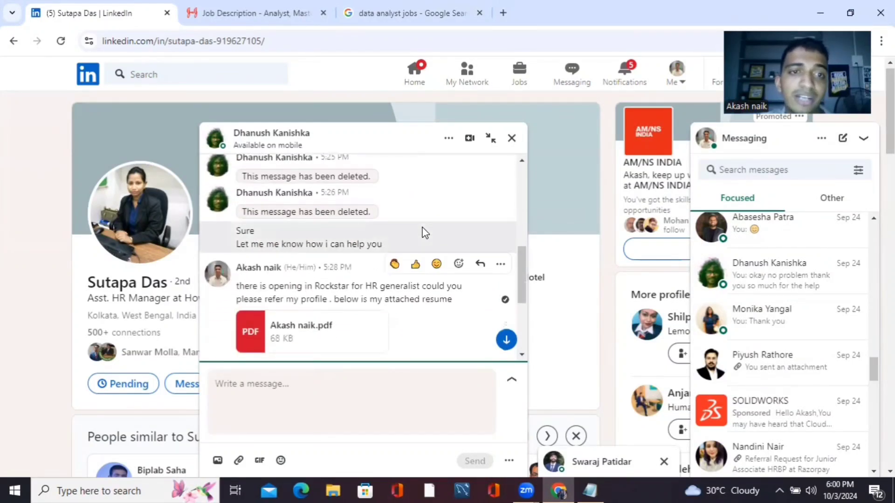
scroll(425, 232, up, 2)
scroll(425, 233, up, 1)
scroll(425, 231, up, 1)
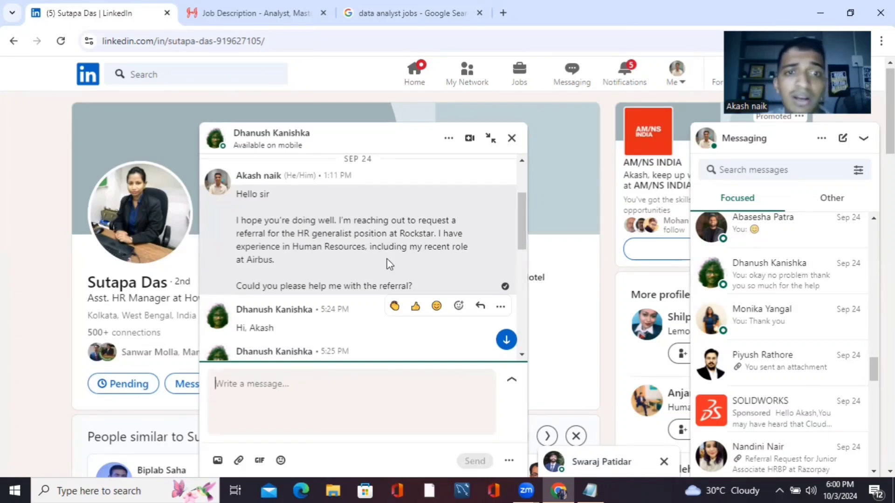
scroll(389, 264, down, 2)
scroll(390, 264, down, 3)
scroll(389, 264, up, 1)
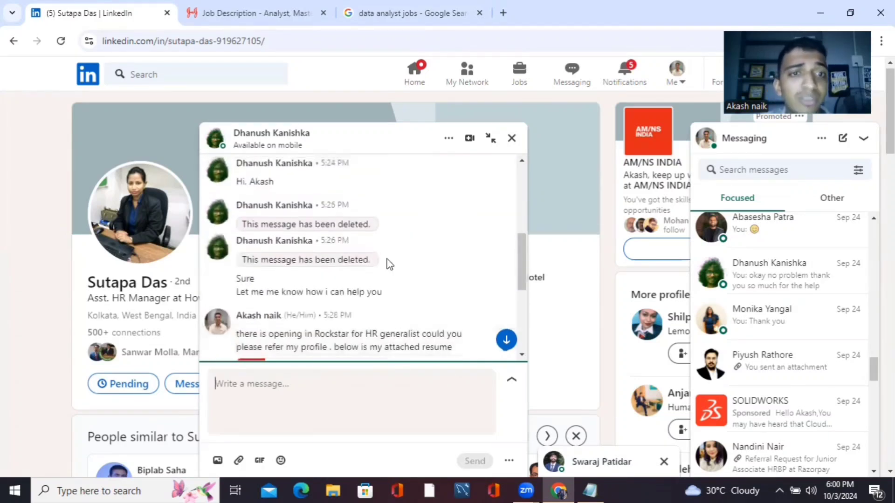
scroll(309, 245, down, 2)
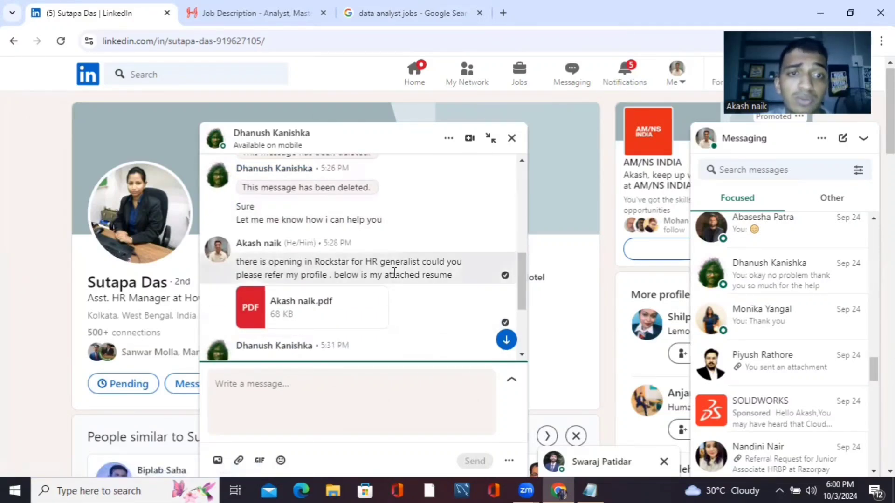
scroll(421, 282, down, 2)
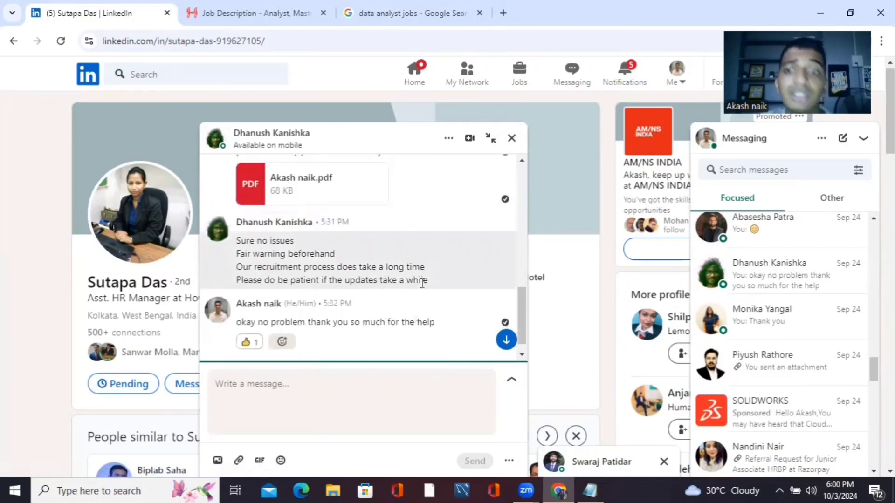
Open another past referral conversation, scroll through its resume attachment, then close the chat
click(788, 371)
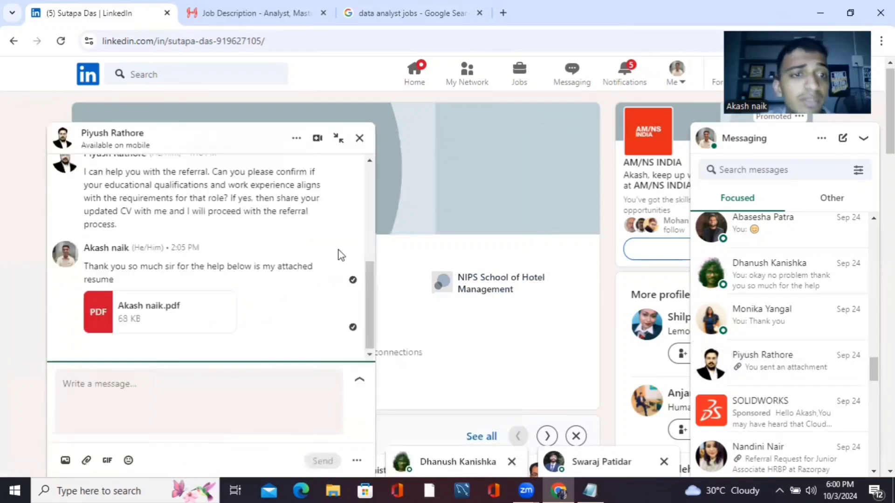
scroll(245, 241, up, 2)
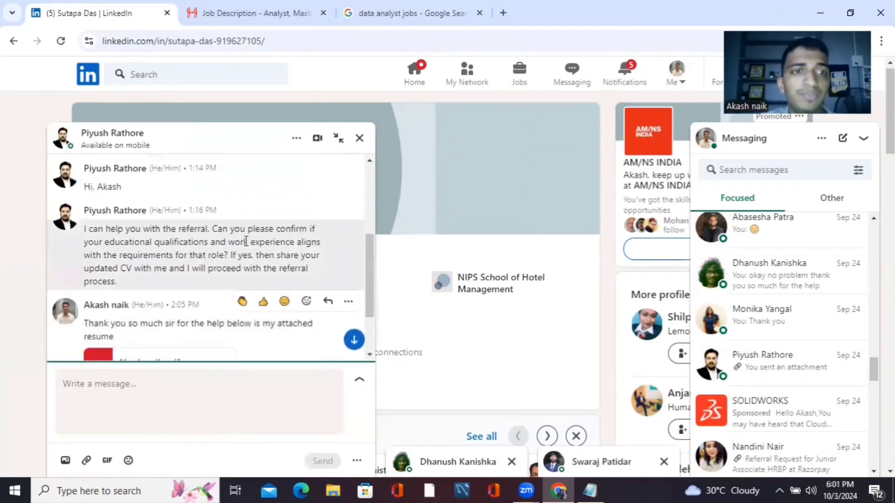
scroll(246, 241, down, 3)
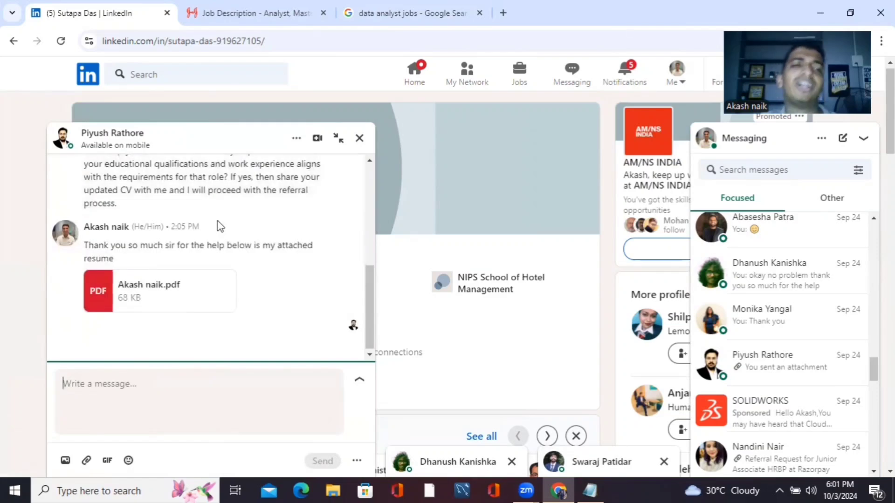
scroll(172, 226, up, 10)
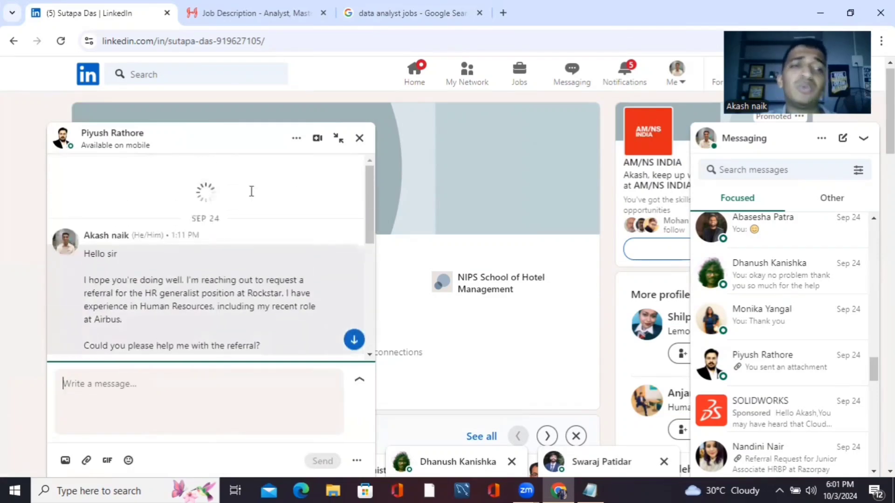
click(356, 138)
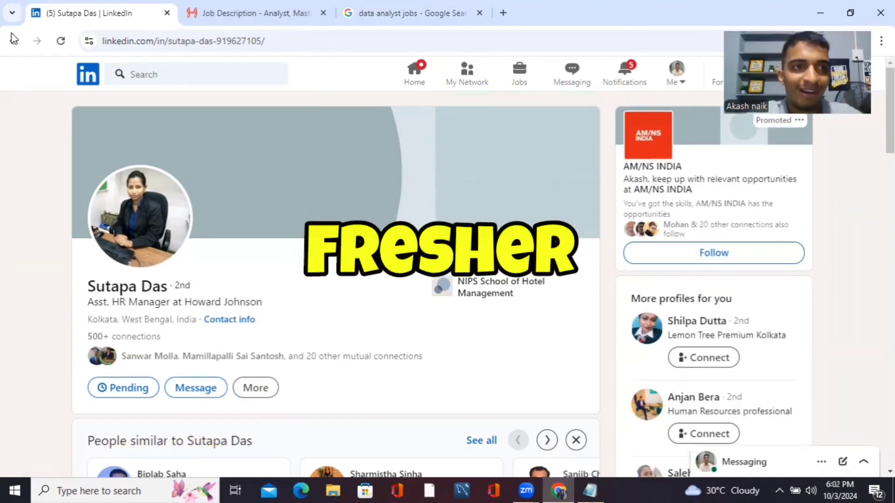
From the johnson & johnson HR results, open a Prism Johnson HR profile and start Connect with a note
click(14, 41)
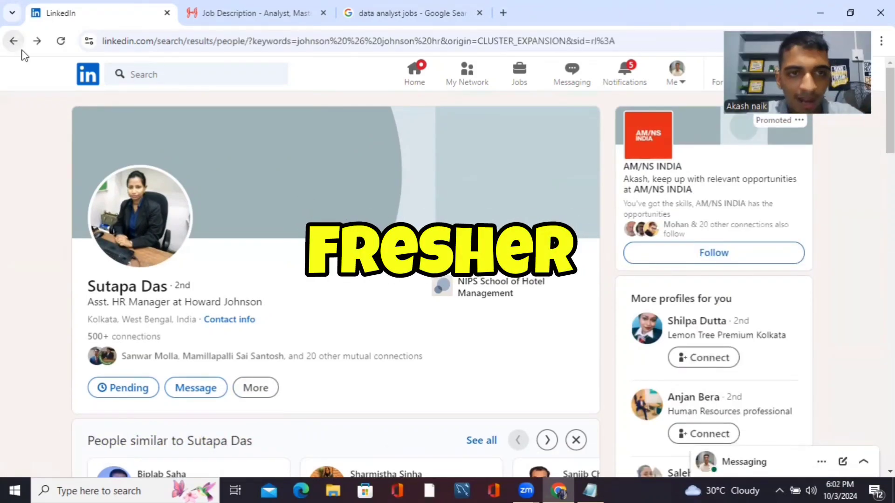
scroll(357, 223, down, 1)
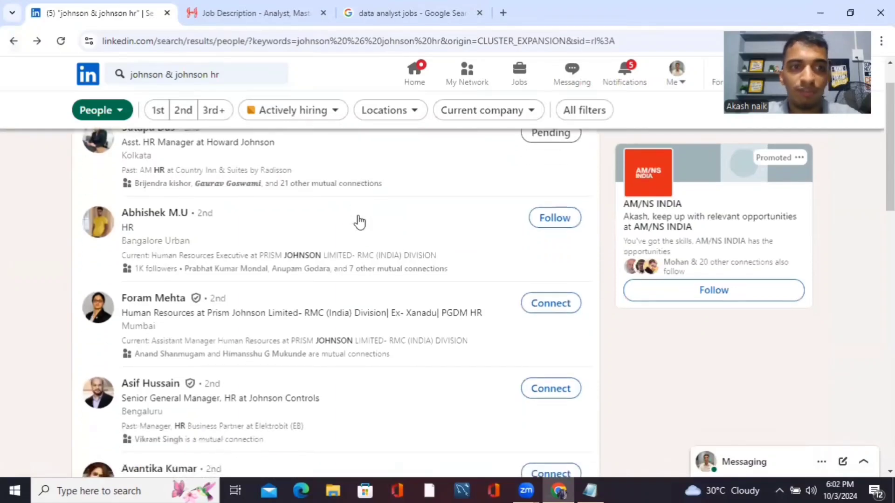
scroll(296, 264, down, 3)
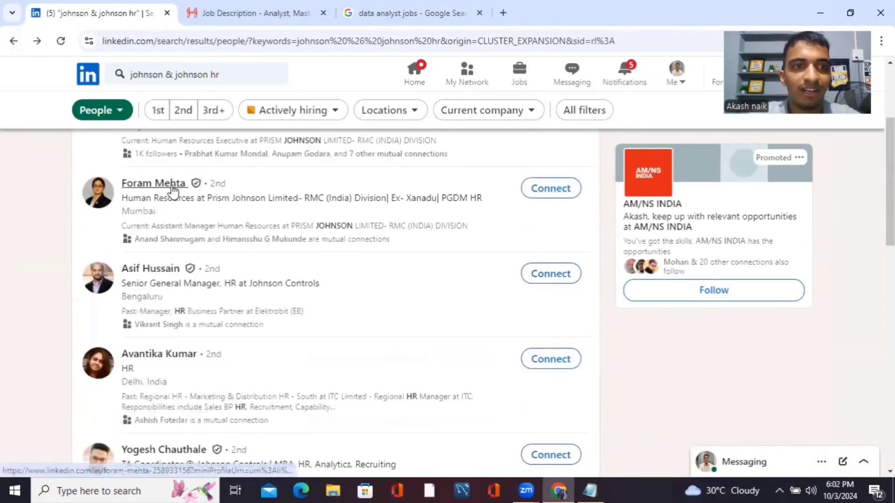
click(154, 184)
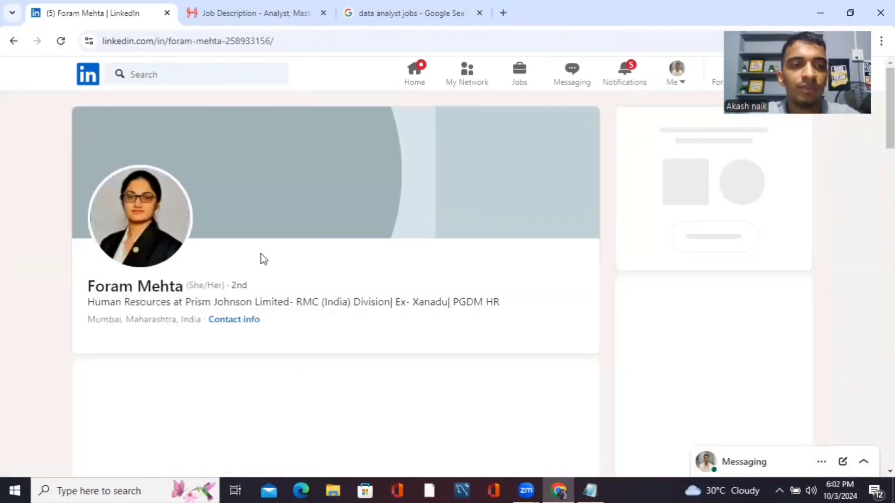
scroll(306, 273, down, 2)
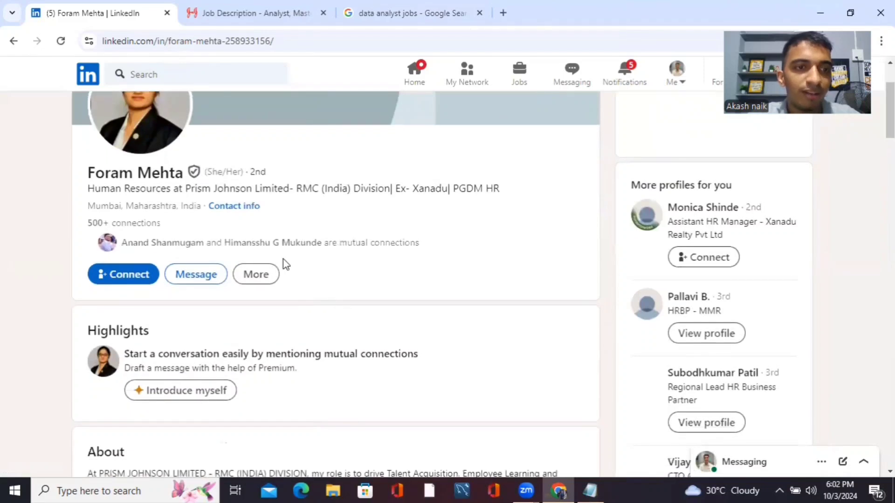
click(121, 282)
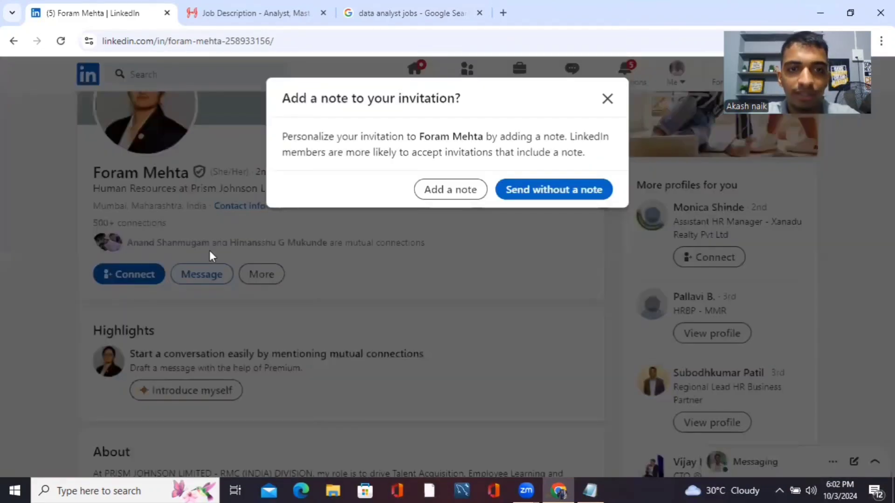
click(449, 195)
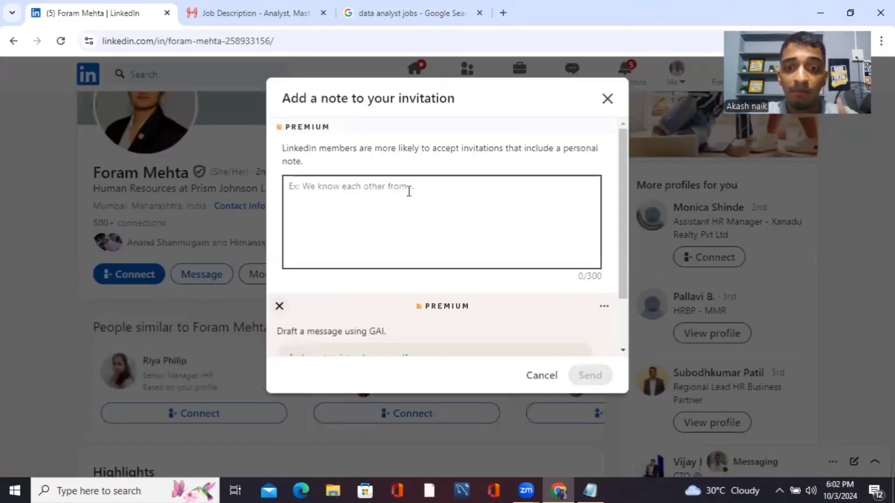
Copy the fresher referral message from 'Hello Sir,' through the signature in Notepad, then minimize Notepad
click(590, 490)
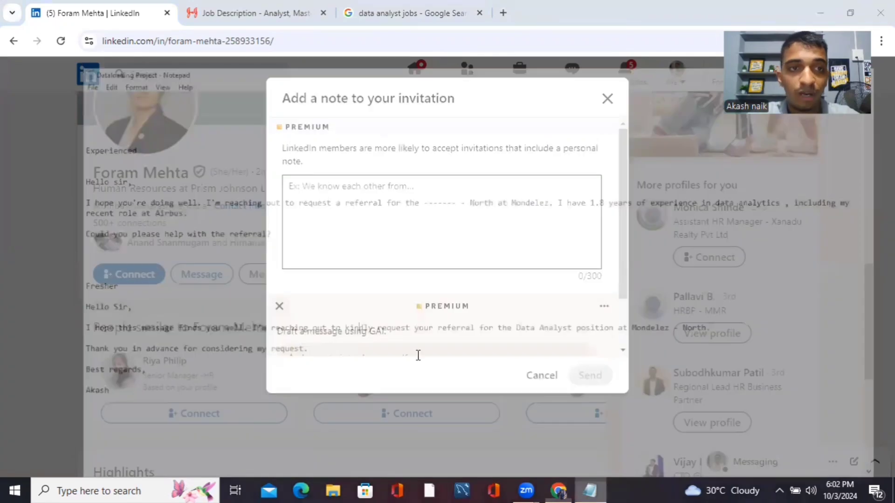
scroll(316, 306, down, 2)
scroll(316, 306, up, 2)
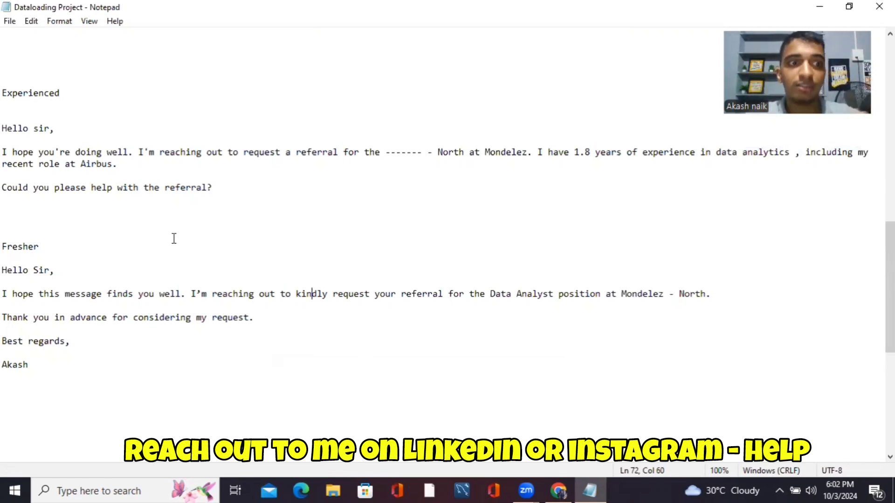
scroll(174, 238, down, 1)
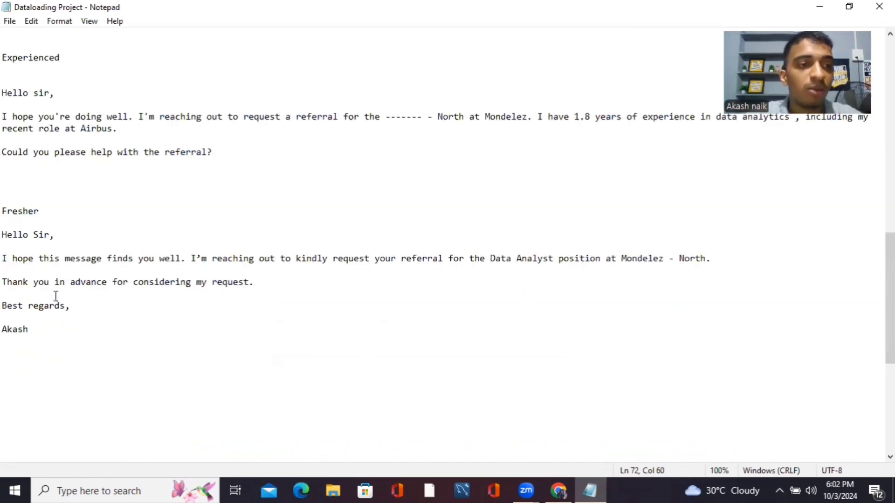
click(6, 251)
key(shift+Up)
key(shift+Up)
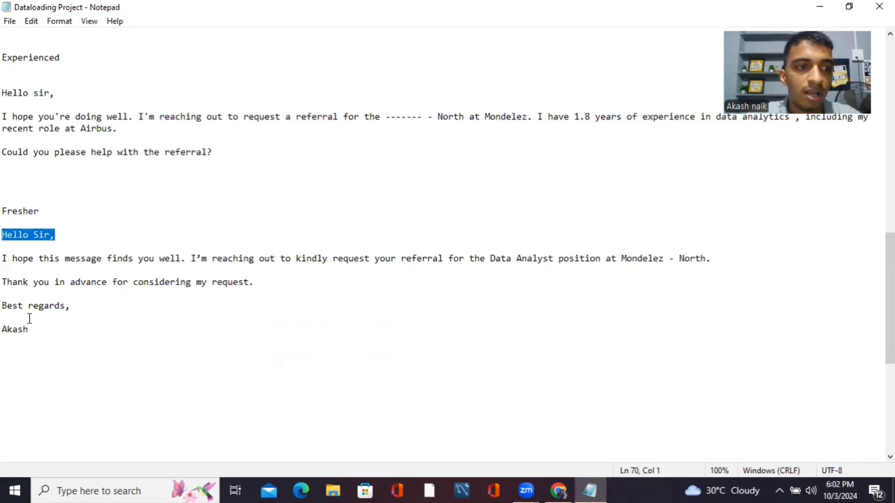
drag(32, 329, 5, 236)
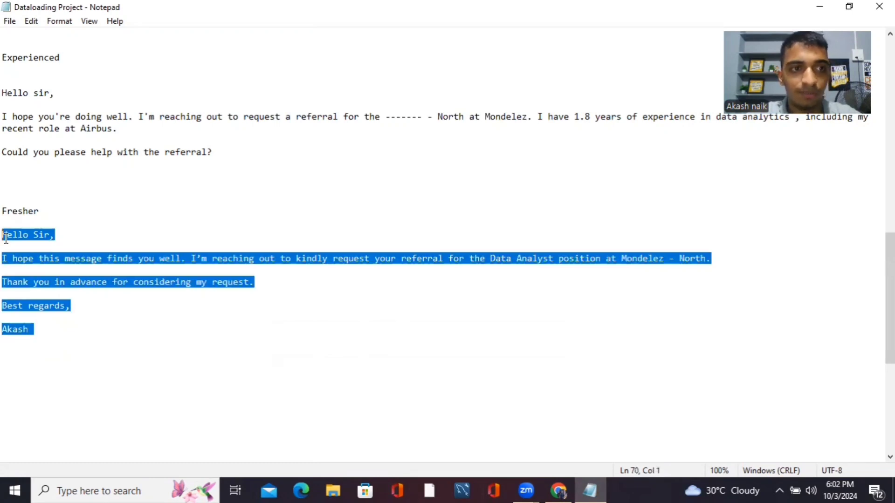
right_click(5, 237)
click(44, 278)
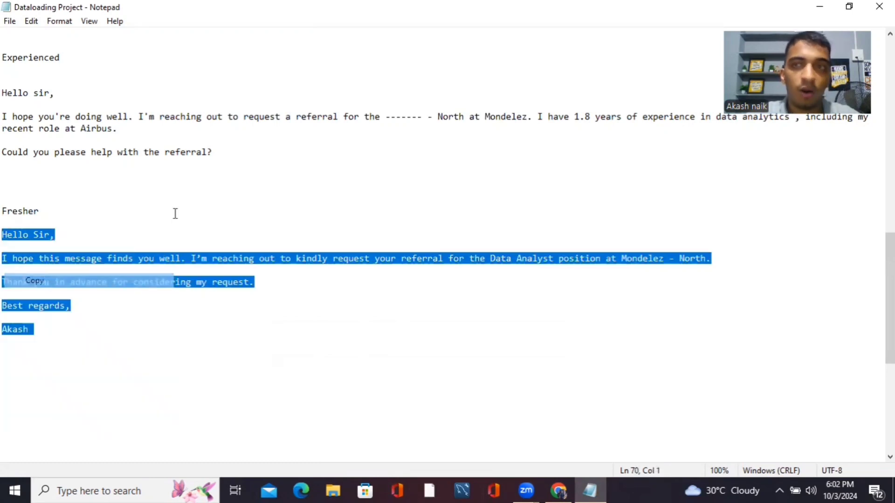
click(824, 5)
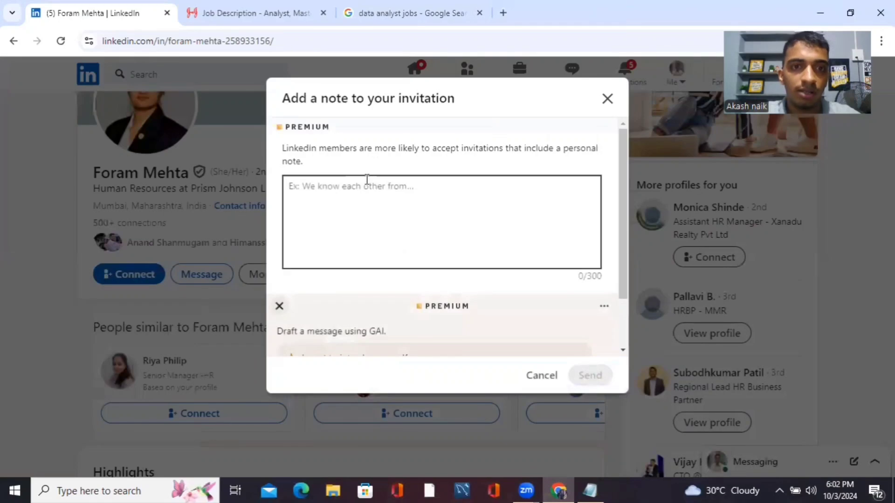
Paste the referral message into the note and copy the job title with ID from the job page
key(ctrl+v)
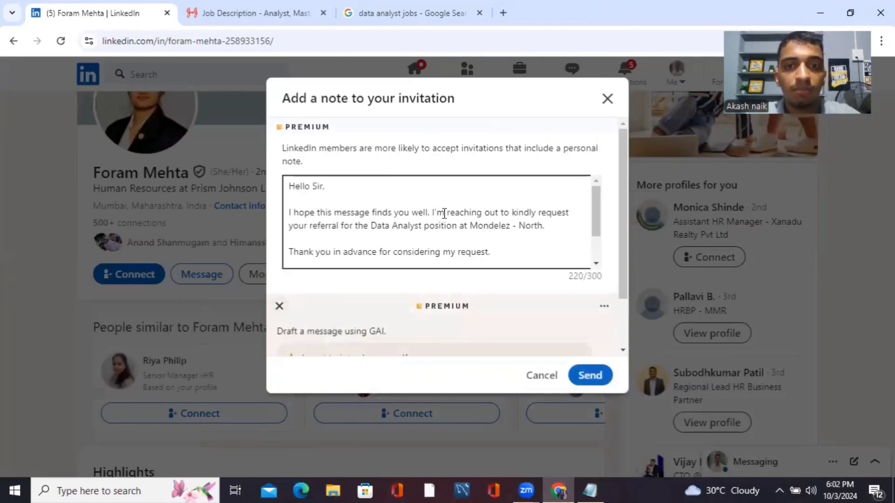
scroll(445, 213, down, 2)
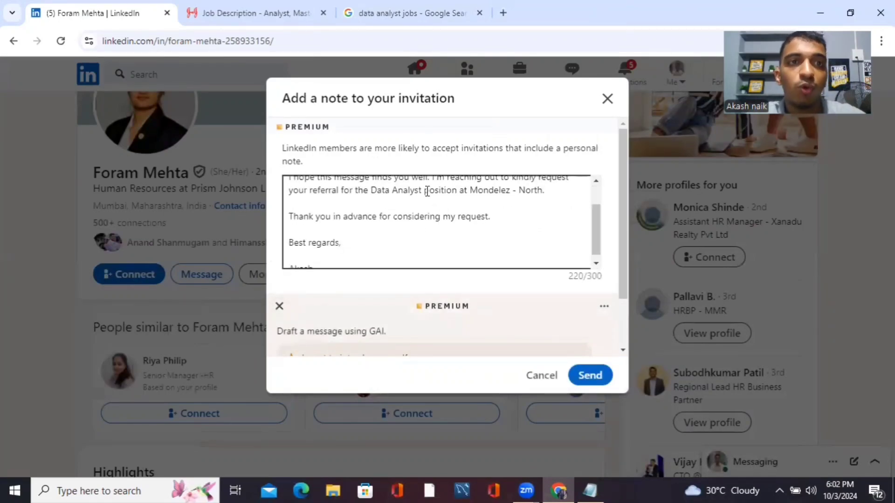
click(252, 14)
right_click(219, 186)
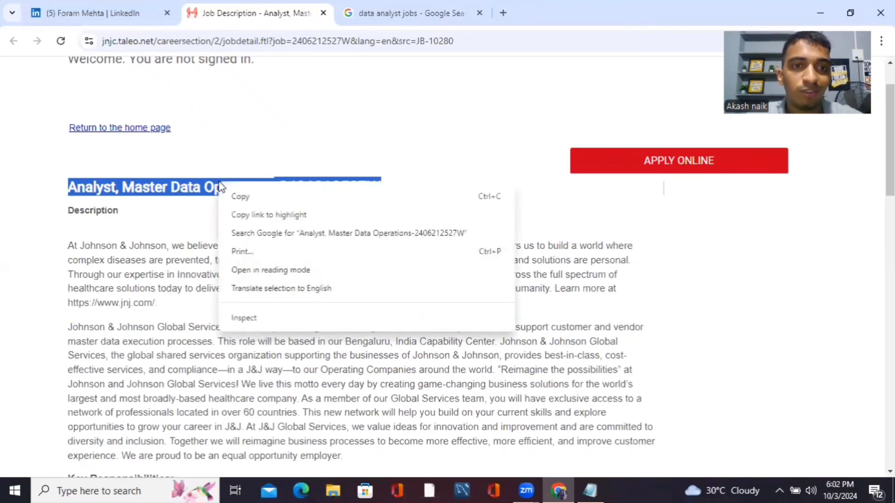
click(252, 205)
click(94, 13)
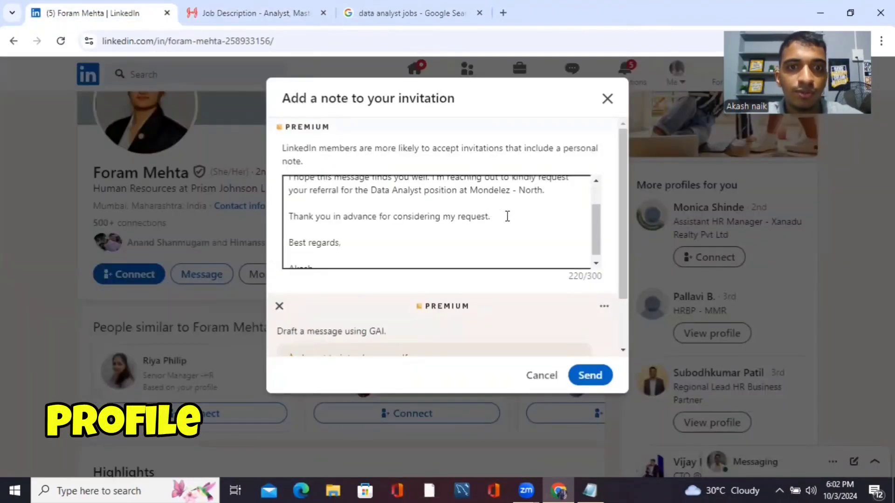
scroll(464, 192, up, 1)
click(457, 219)
key(BackSpace)
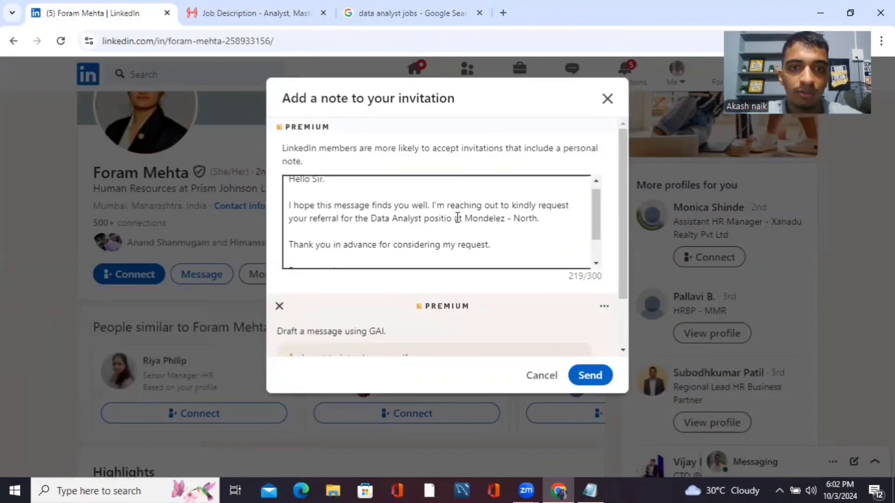
key(BackSpace)
key(BackSpace)
key(BackSpace)
key(BackSpace)
key(BackSpace)
key(BackSpace)
key(BackSpace)
key(BackSpace)
key(BackSpace)
key(BackSpace)
key(BackSpace)
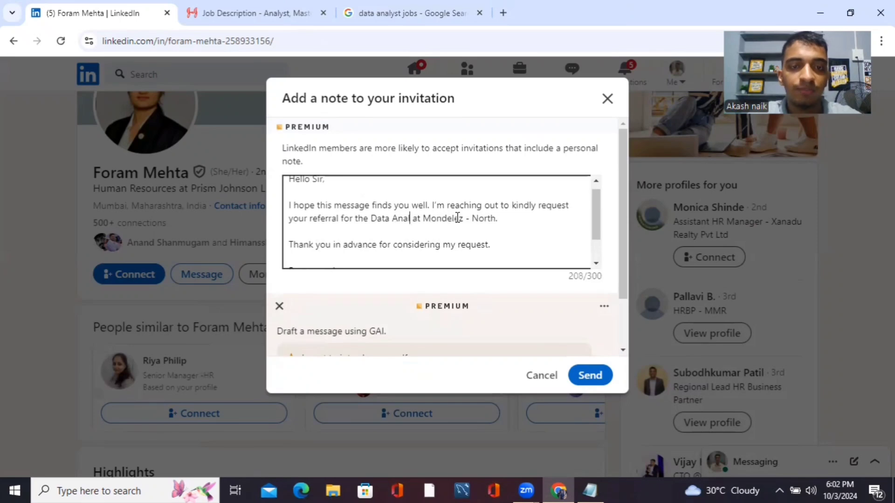
key(ctrl+BackSpace)
key(ctrl+BackSpace)
key(ctrl+v)
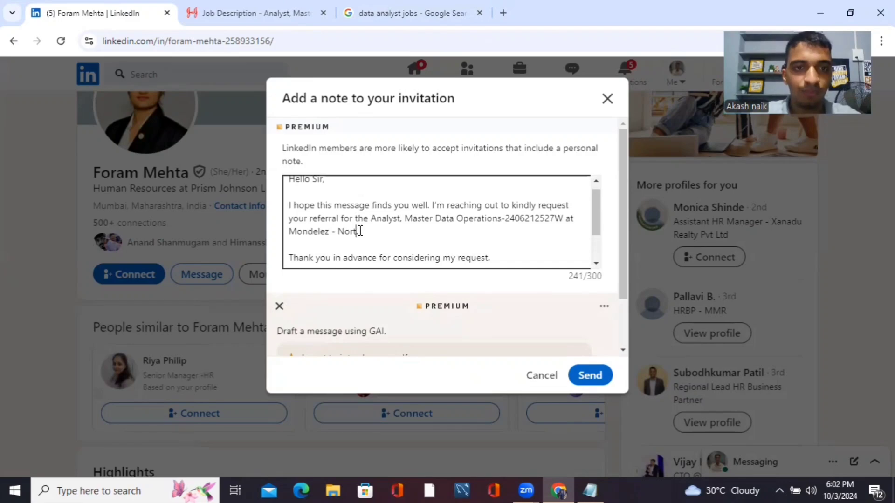
key(BackSpace)
key(BackSpace)
key(BackSpace)
key(BackSpace)
key(BackSpace)
key(BackSpace)
key(BackSpace)
key(BackSpace)
key(BackSpace)
key(BackSpace)
key(BackSpace)
key(BackSpace)
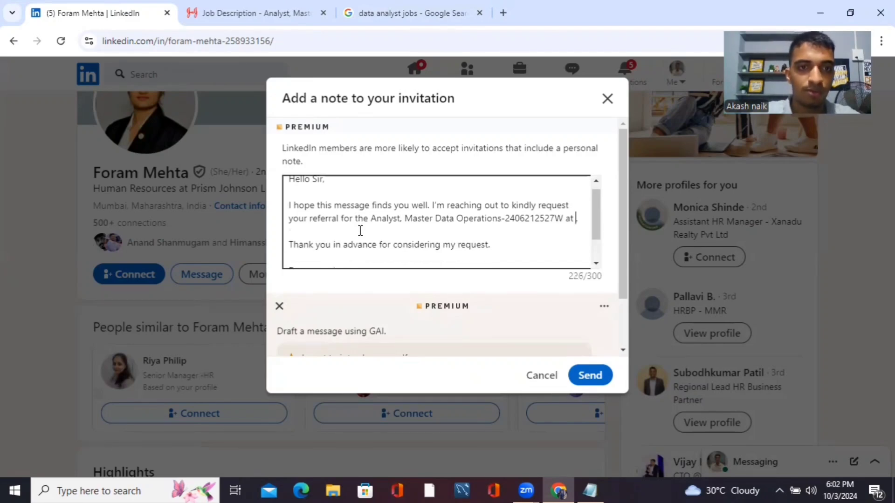
text(Jo)
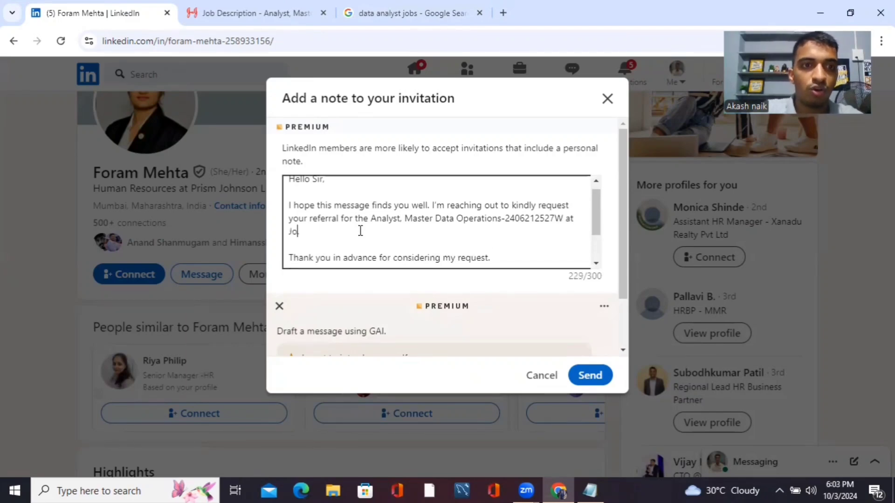
text(hnson)
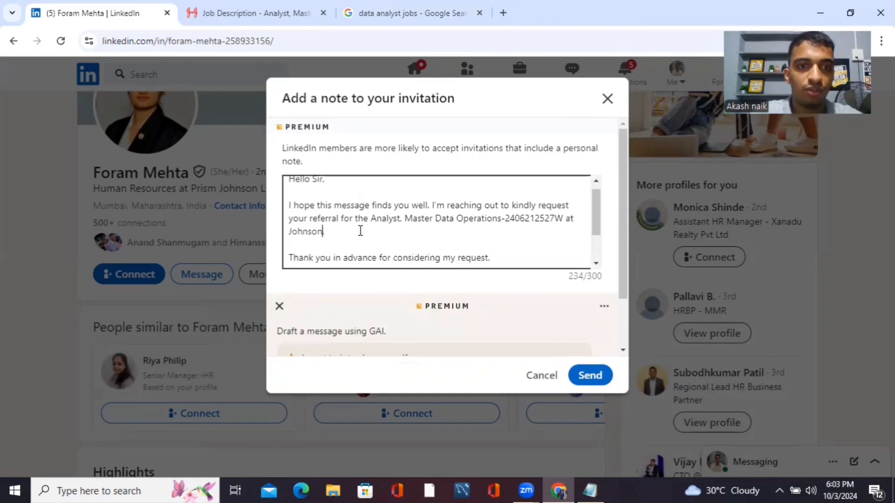
Change the greeting from Sir to mam and remove the blank line before the signature
scroll(391, 241, up, 1)
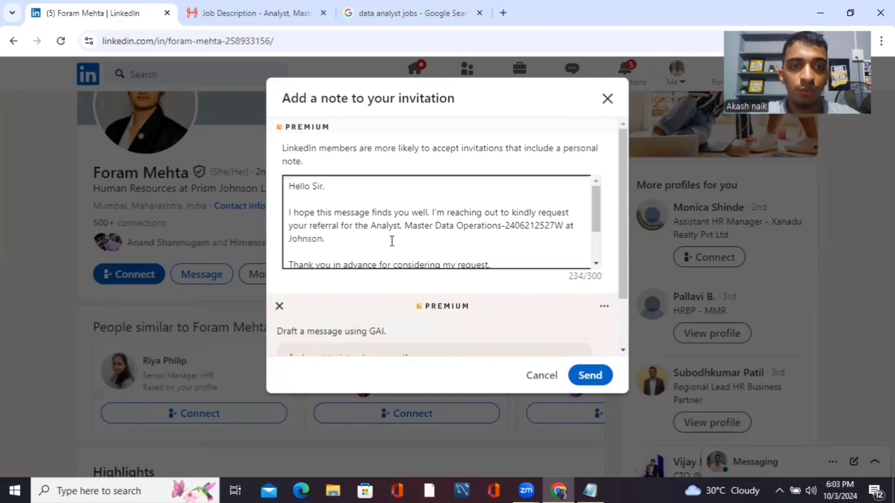
key(BackSpace)
key(BackSpace)
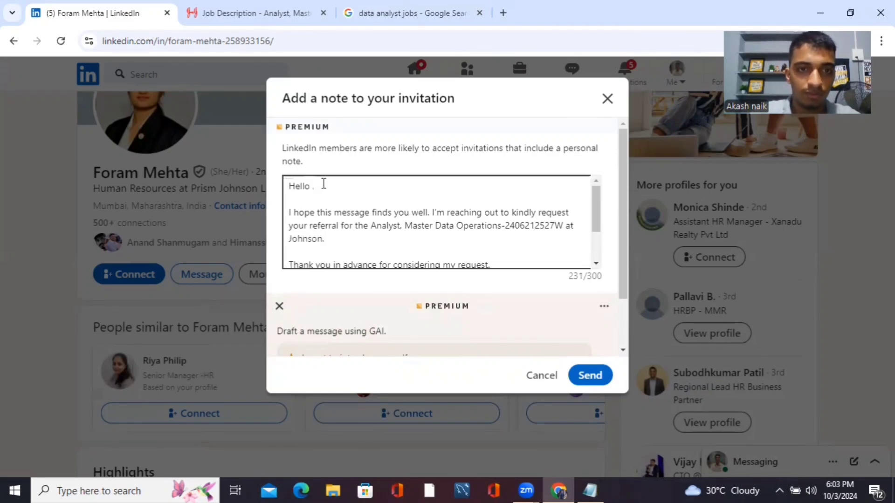
text(mam)
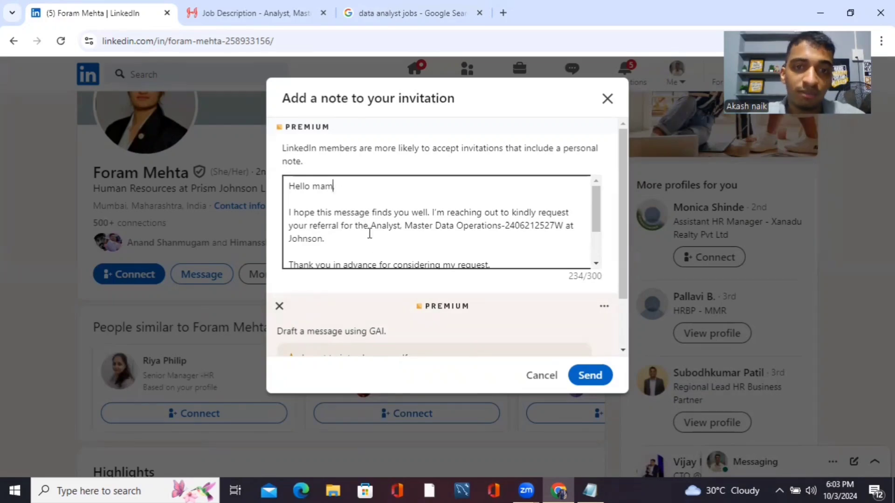
scroll(370, 237, down, 1)
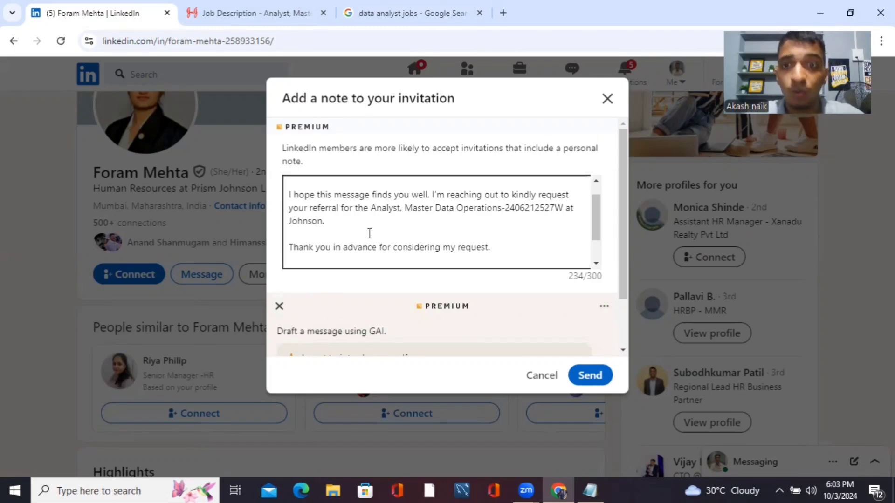
scroll(369, 234, down, 2)
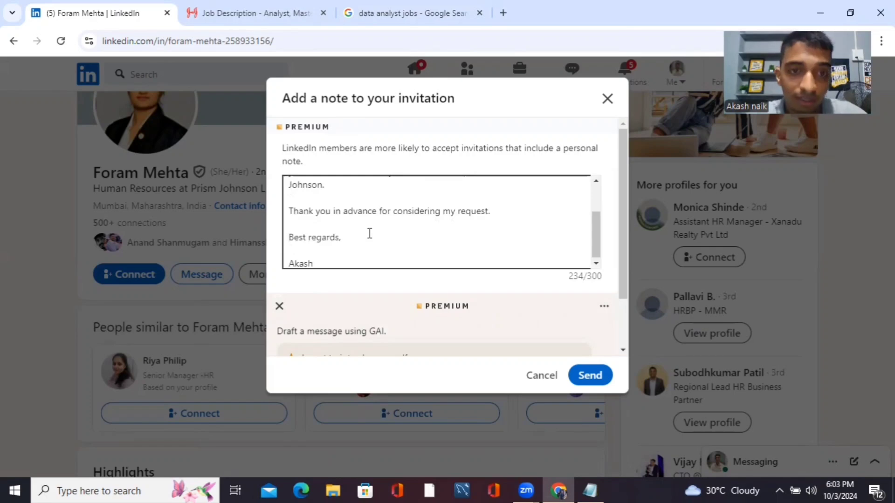
click(304, 251)
key(BackSpace)
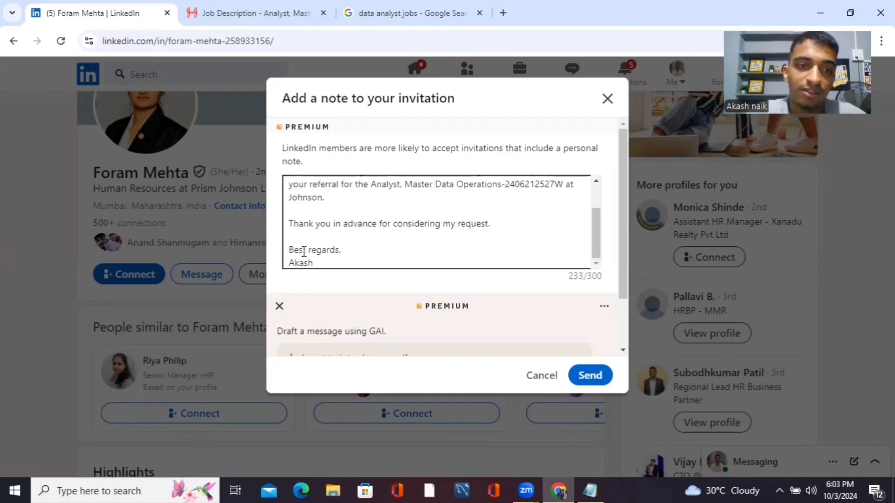
scroll(438, 216, up, 1)
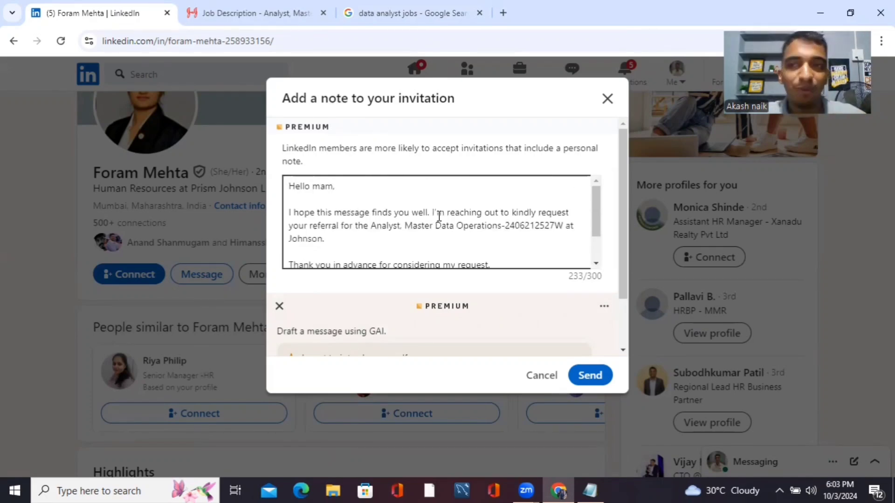
Send the personalised invitation, then rerun the recent 'johnson & johnson HR' search
click(590, 375)
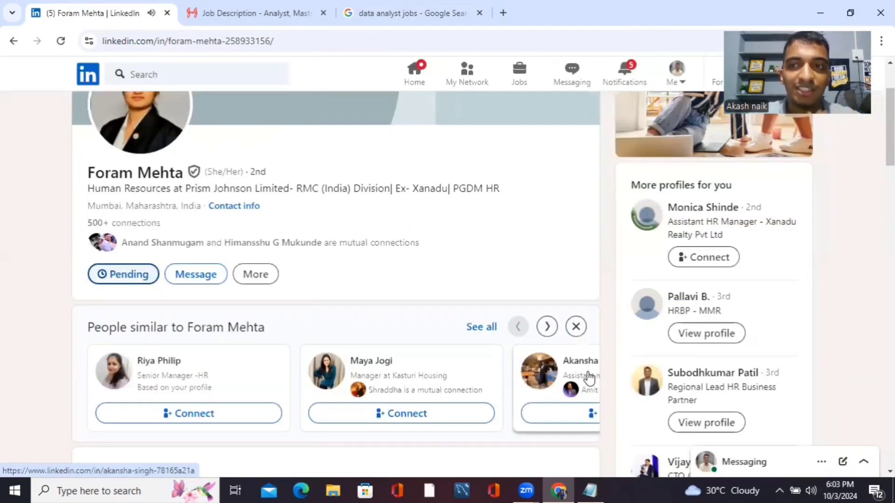
scroll(588, 376, up, 2)
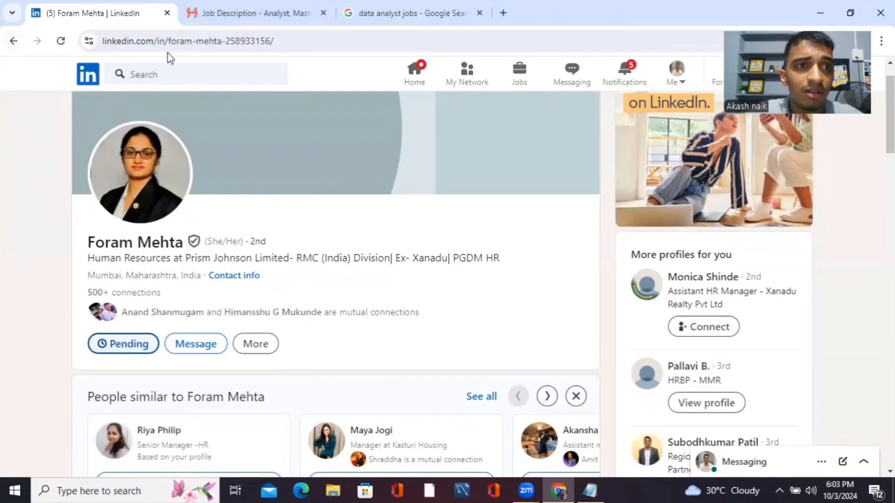
click(166, 73)
click(159, 183)
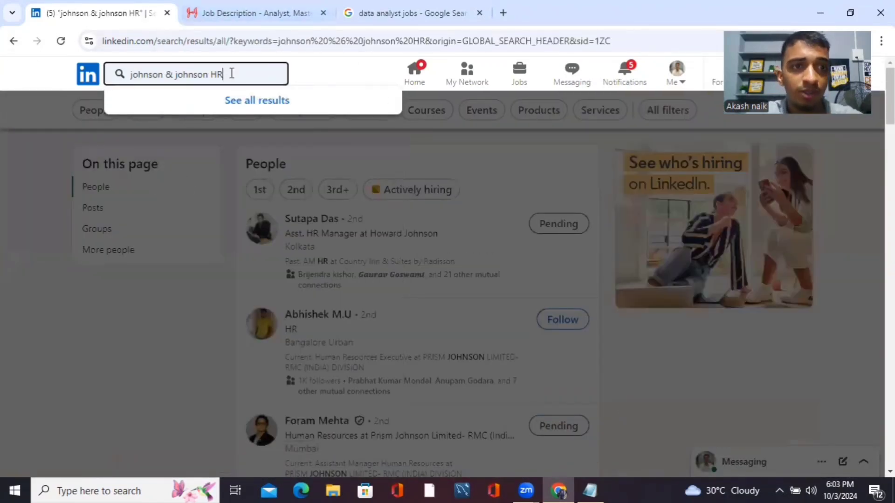
Search LinkedIn for 'jobs', browse the India listings, then return to the Home feed
drag(231, 73, 119, 73)
key(BackSpace)
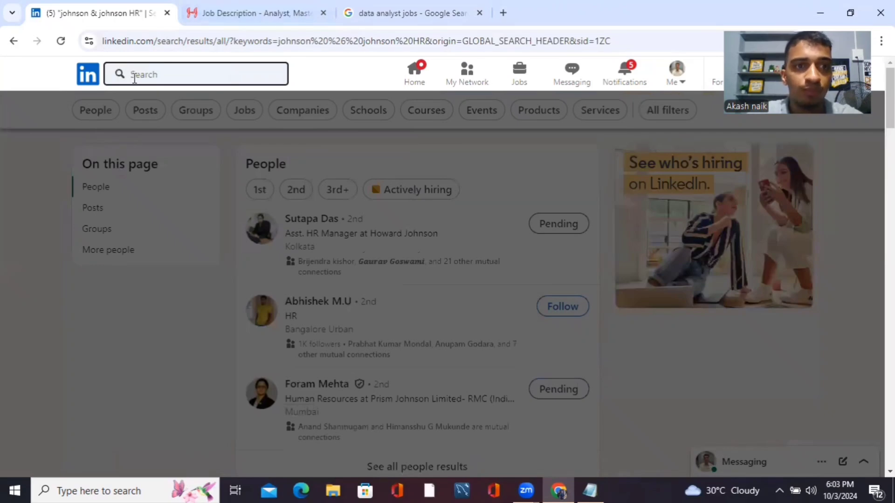
text(jobs)
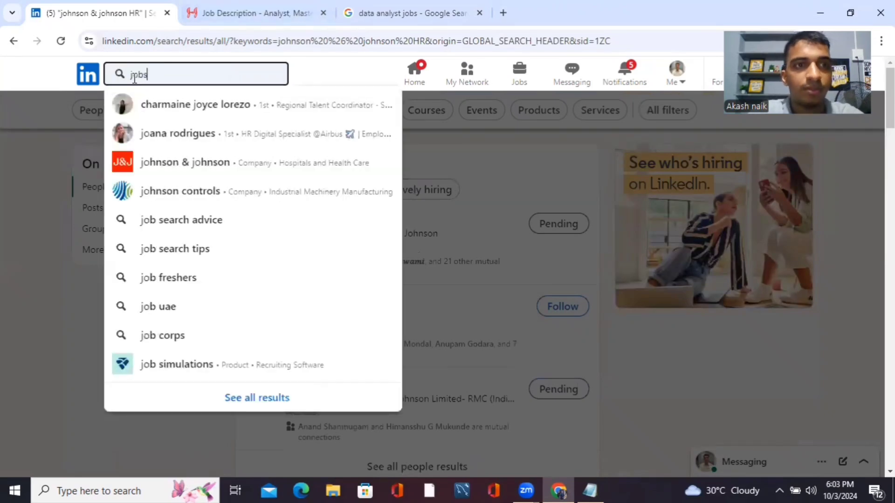
key(Return)
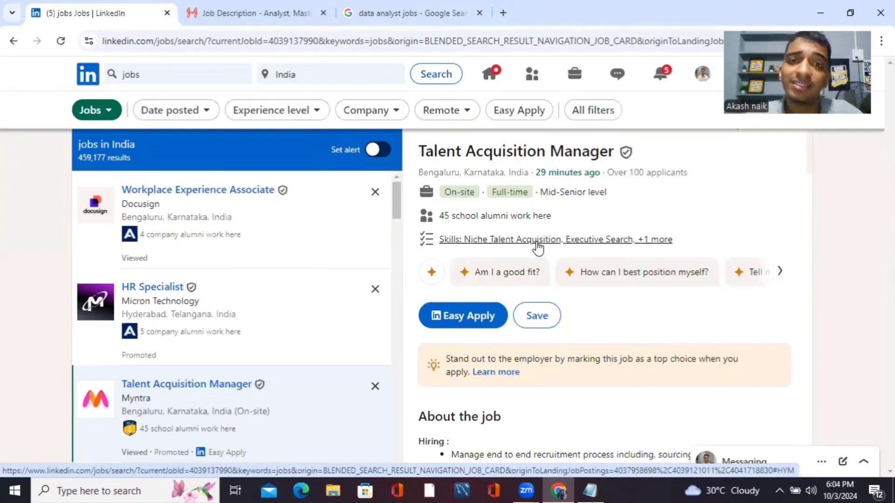
click(483, 79)
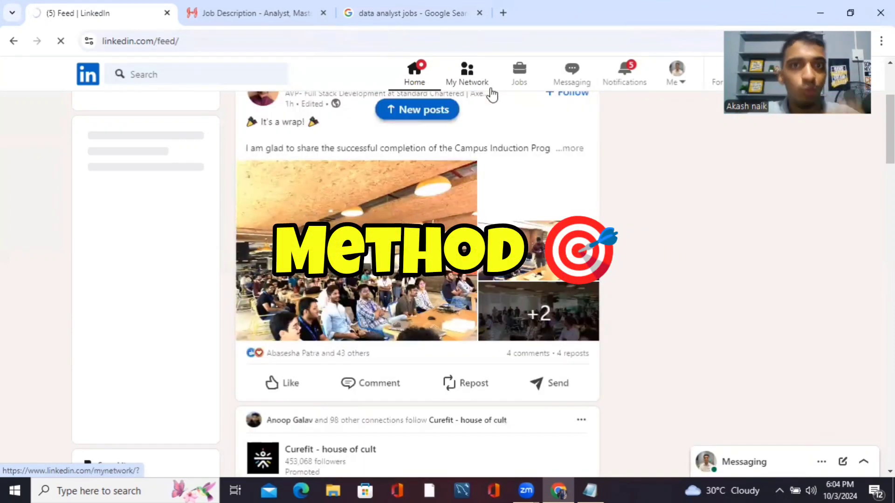
Go to the My Network page from the top navigation bar
click(491, 95)
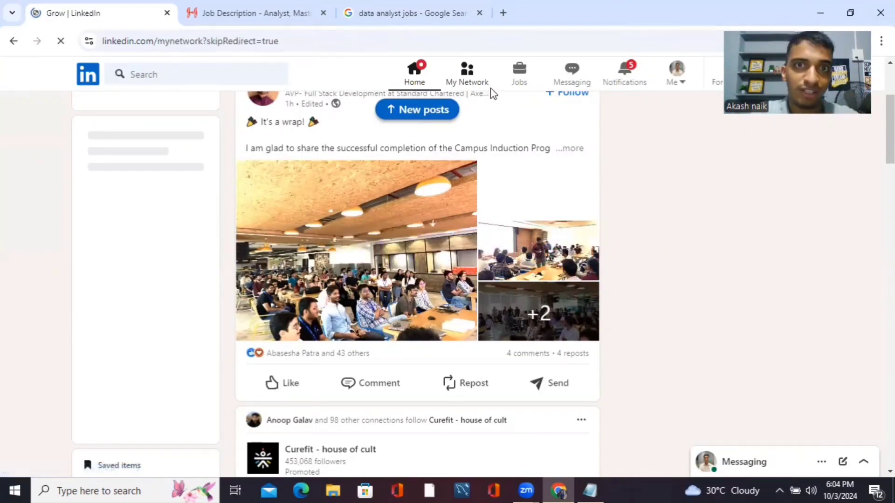